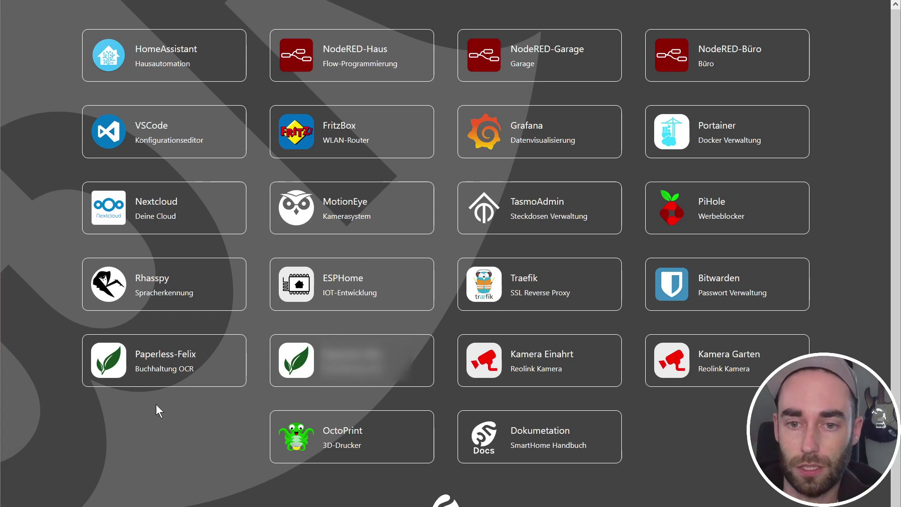
Open Rhasspy's settings and review the connection details of the external MQTT service
left_click(175, 298)
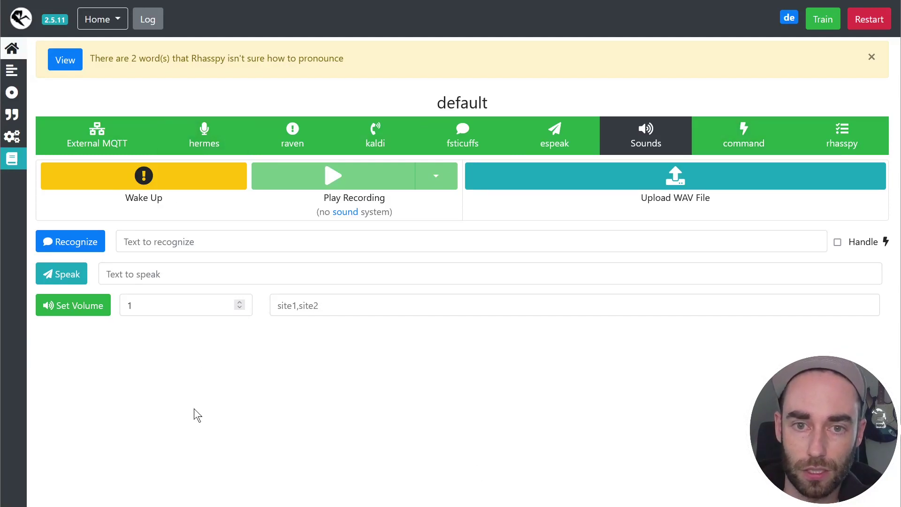
left_click(12, 136)
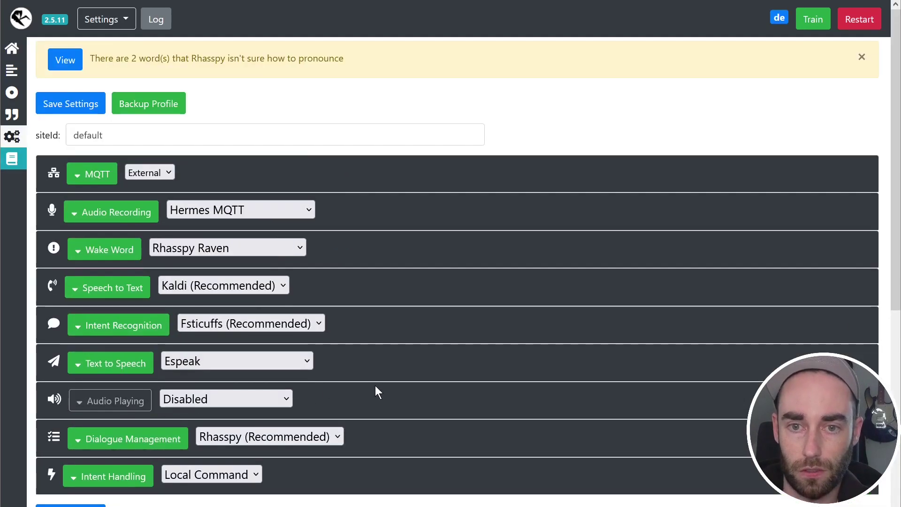
left_click(264, 131)
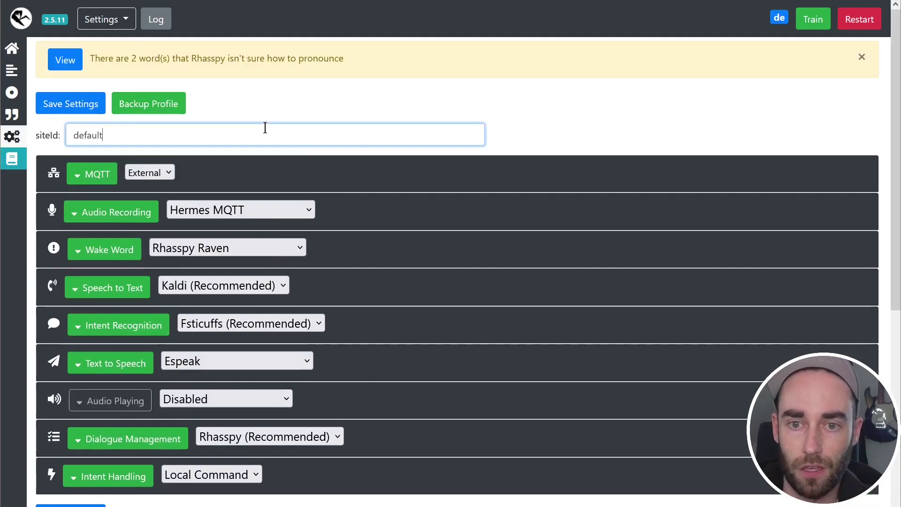
left_click(149, 172)
left_click(149, 173)
left_click(89, 175)
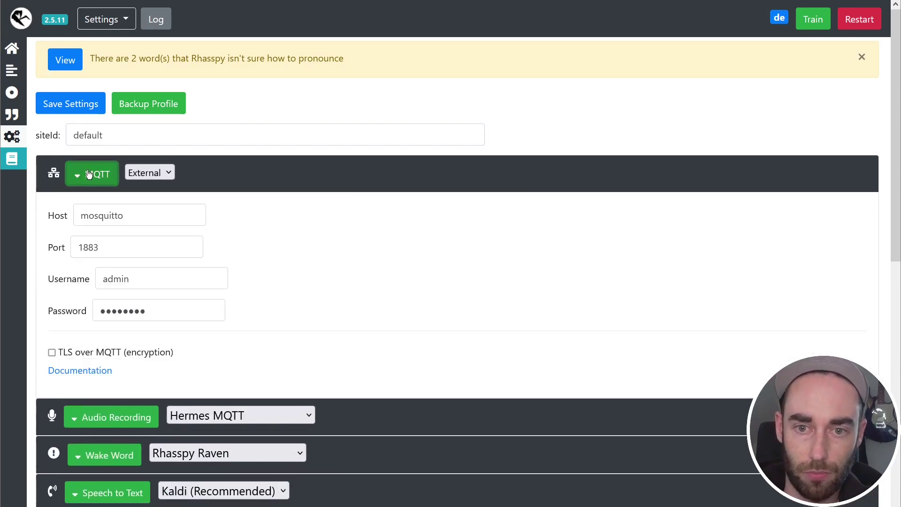
left_click(89, 174)
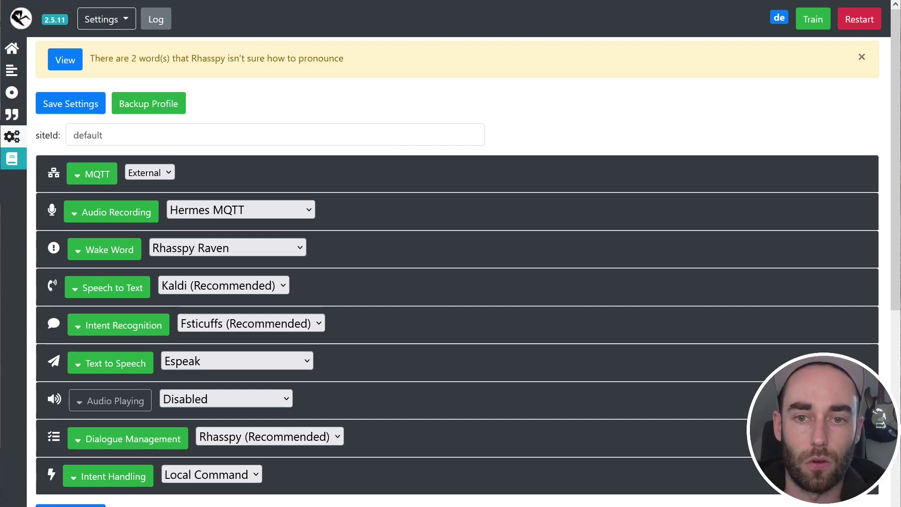
Open Rhasspy's sentences and examine the GetTime intent with its example phrases in sentences.ini
left_click(12, 71)
left_click(387, 121)
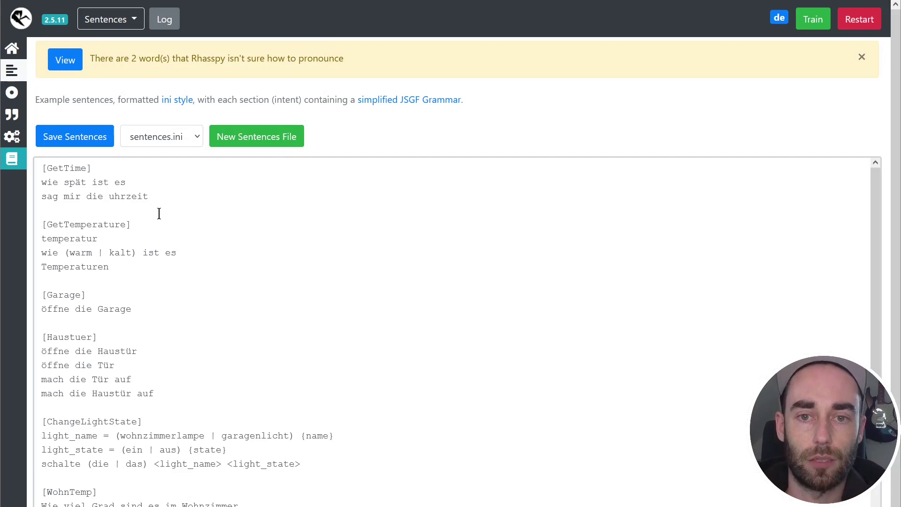
left_click_drag(137, 183, 16, 180)
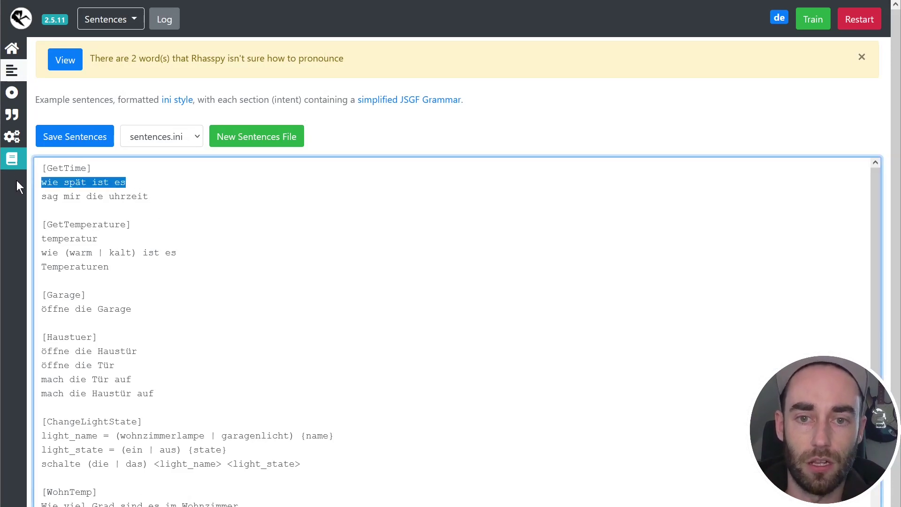
left_click_drag(167, 192, 6, 197)
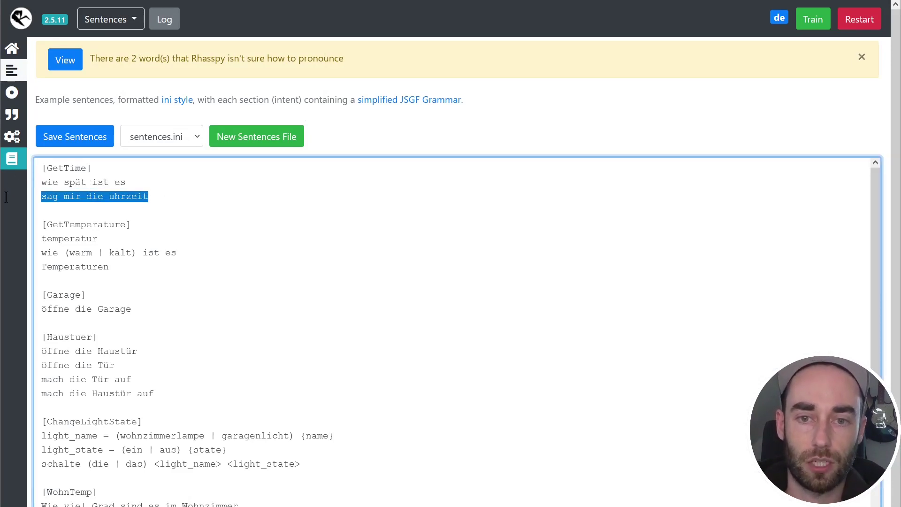
left_click(71, 168)
left_click_drag(113, 170, 12, 162)
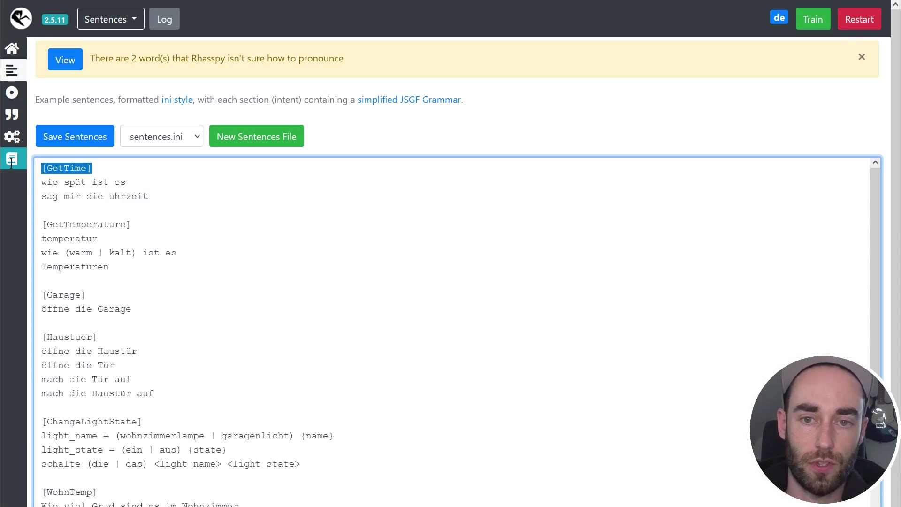
left_click(194, 217)
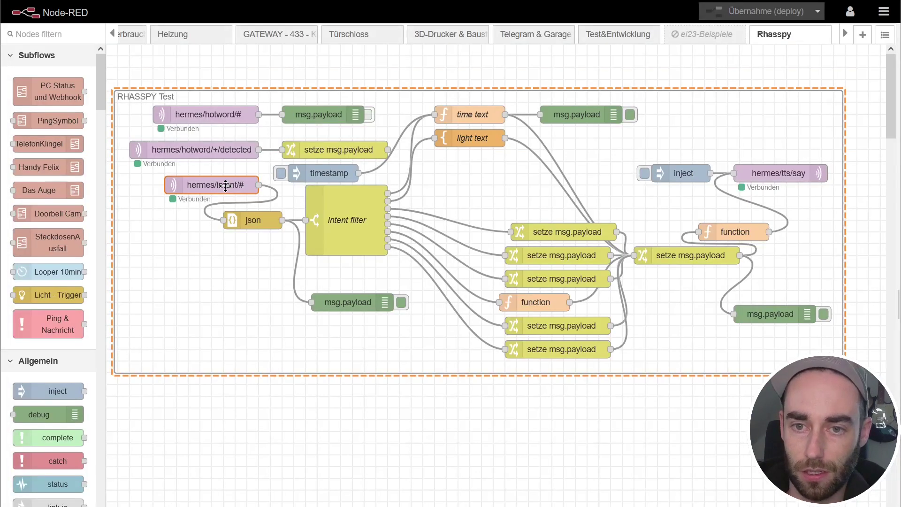
Set the output of the hermes/intent/# node in Node-RED's Rhasspy flow to a parsed JSON object
double_click(226, 186)
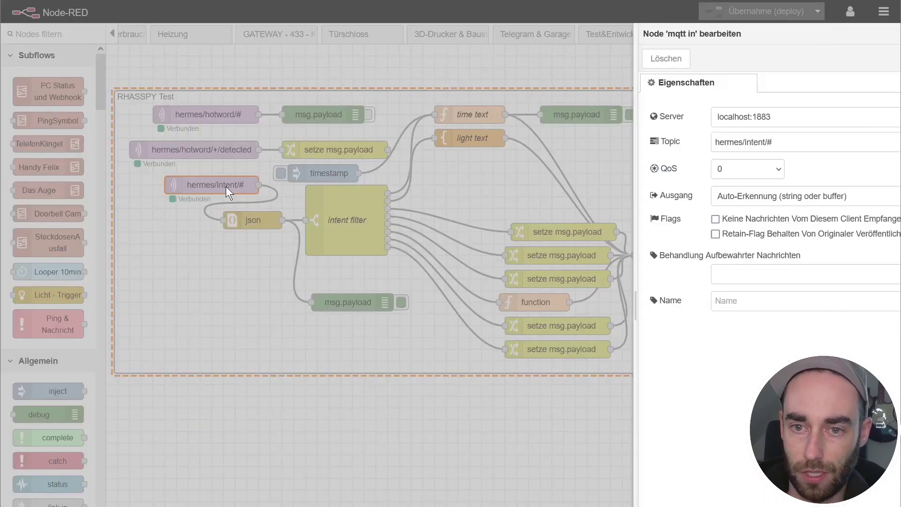
left_click(648, 197)
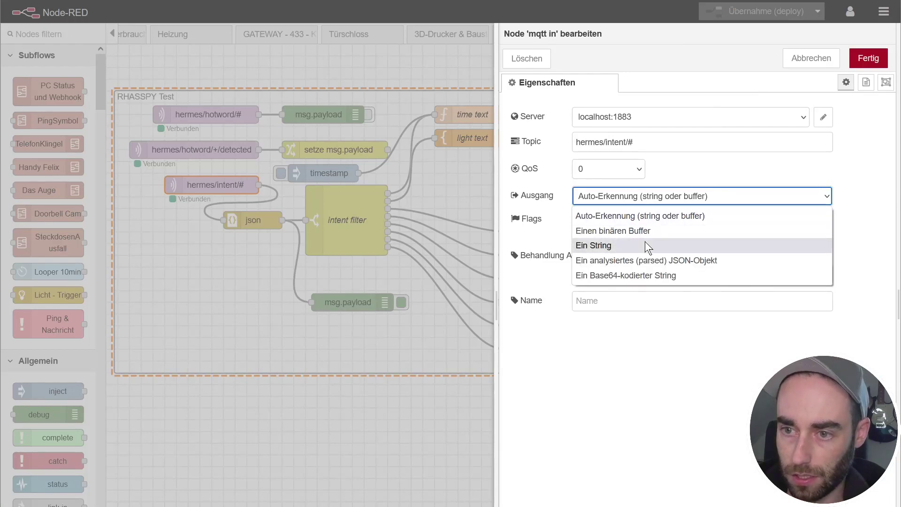
left_click(649, 261)
key("ctrl+Return")
Replace the json node with a direct wire from the hermes/intent/# node to the intent filter node
left_click(257, 220)
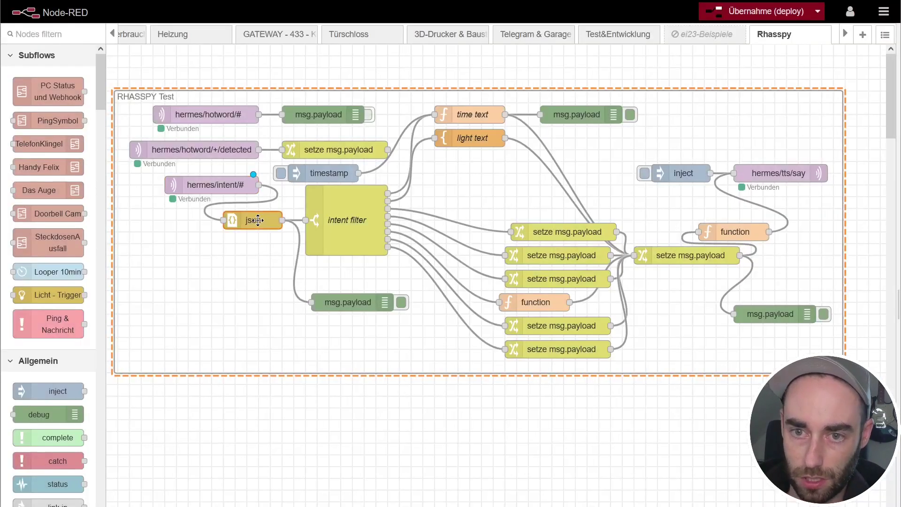
key("Delete")
left_click_drag(259, 185, 314, 223)
mouse_move(208, 192)
left_mouse_down()
mouse_move(209, 207)
mouse_move(233, 205)
mouse_move(227, 184)
left_mouse_up()
Examine the topic of the hermes/intent/# node, including its # wildcard
double_click(227, 184)
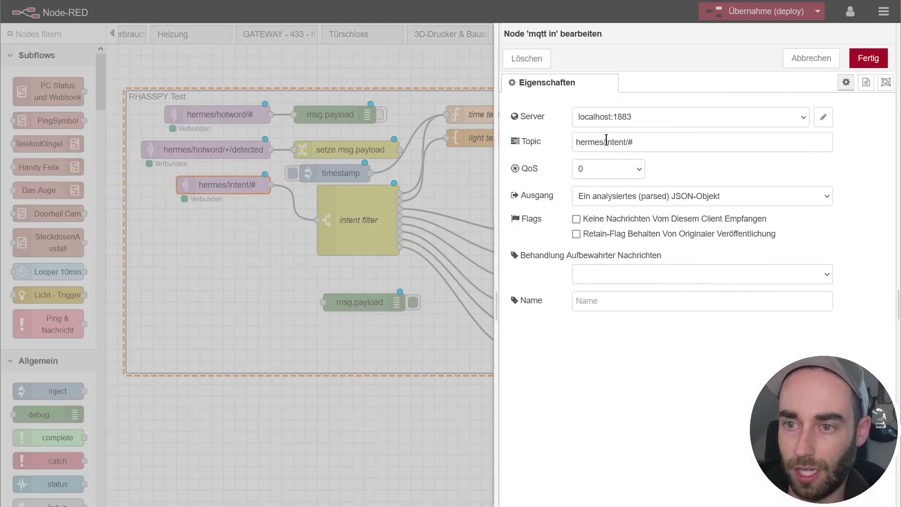
left_click_drag(607, 142, 633, 141)
left_click(634, 142)
double_click(630, 142)
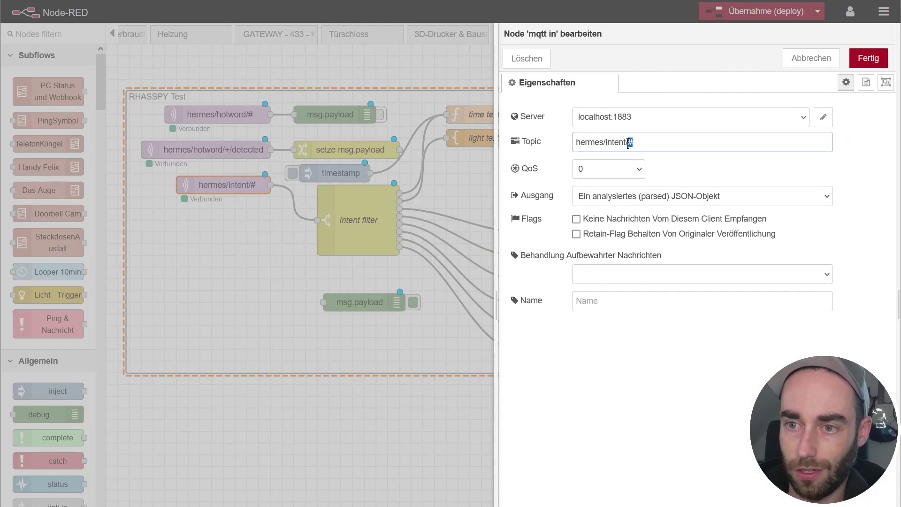
left_click(643, 141)
double_click(631, 141)
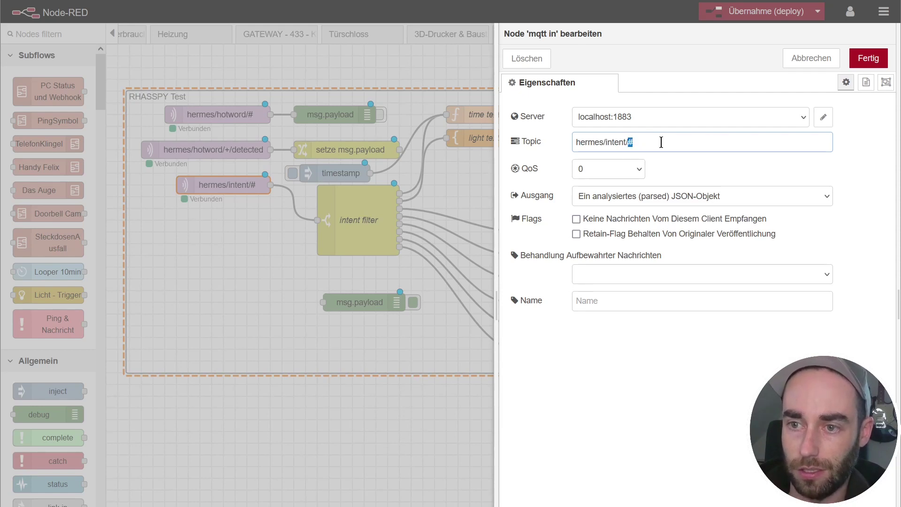
left_click(331, 439)
Deploy the modified Rhasspy flow
left_click(368, 221)
key("ctrl+d")
left_click(244, 454)
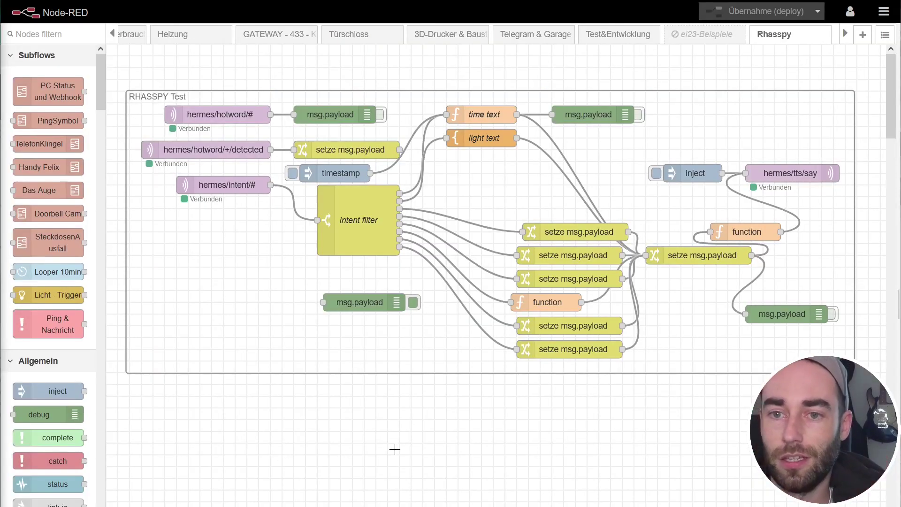
mouse_move(114, 62)
left_mouse_down()
mouse_move(423, 320)
mouse_move(868, 408)
left_mouse_up()
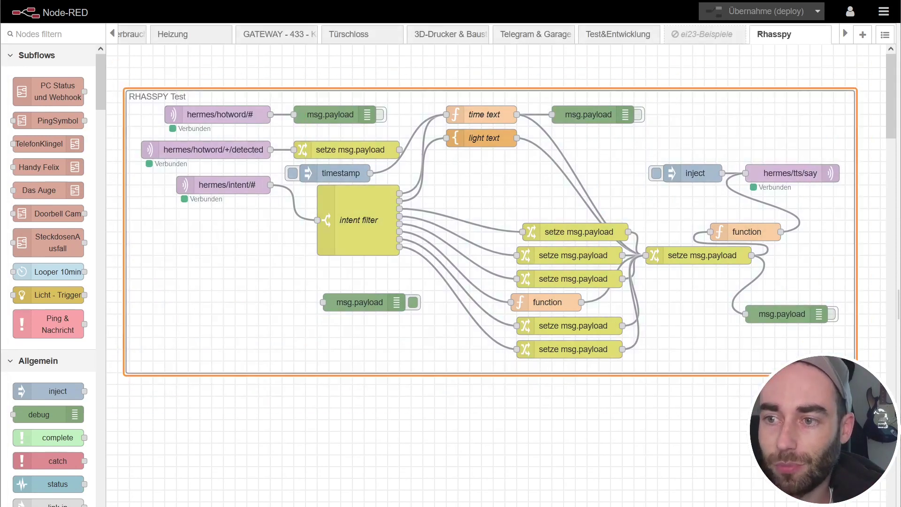
left_click(681, 445)
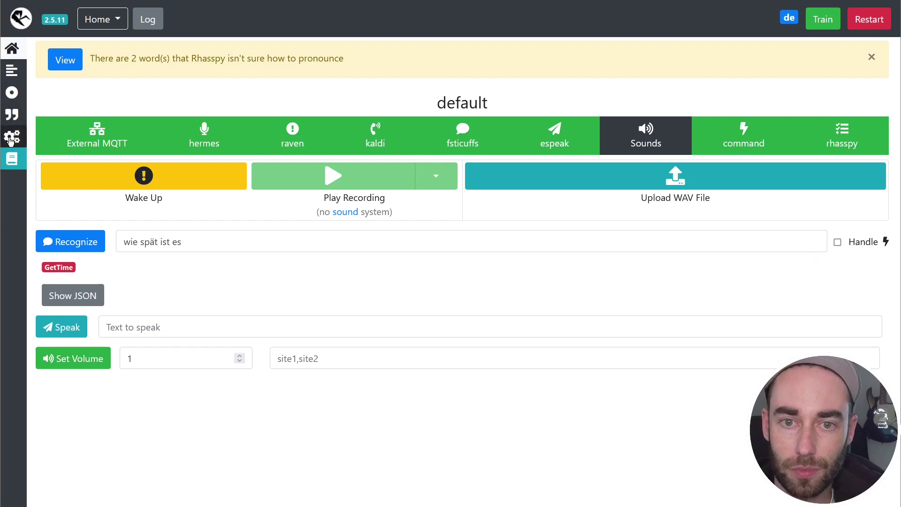
Check the MQTT host, port and username entered in Rhasspy's settings
left_click(12, 136)
left_click(97, 175)
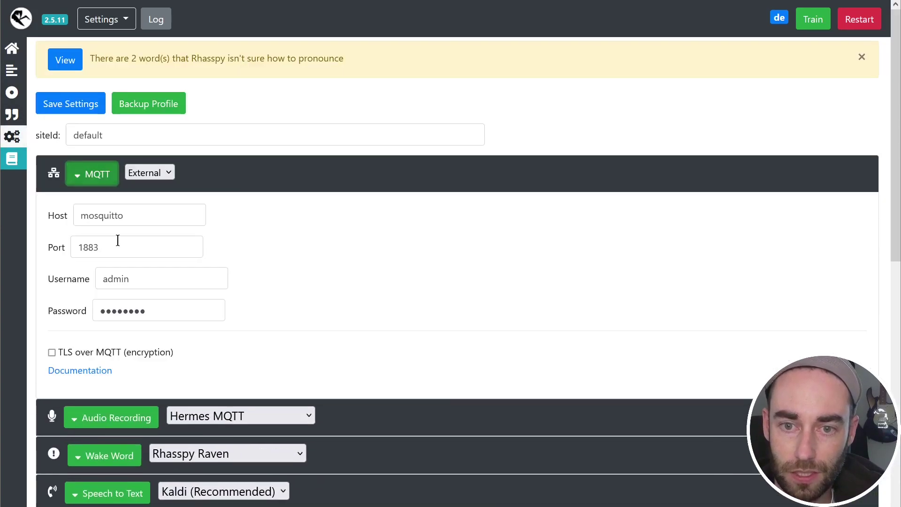
double_click(124, 215)
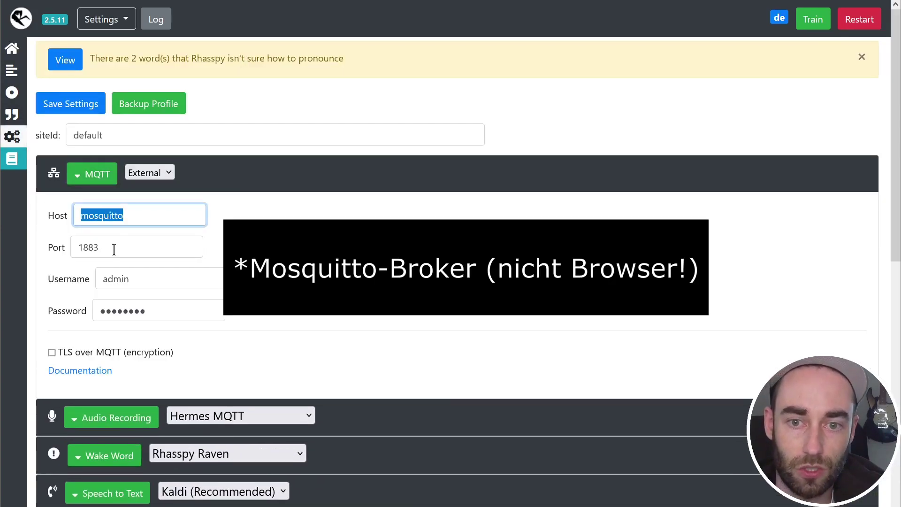
left_click_drag(113, 247, 63, 247)
left_click_drag(145, 284, 69, 280)
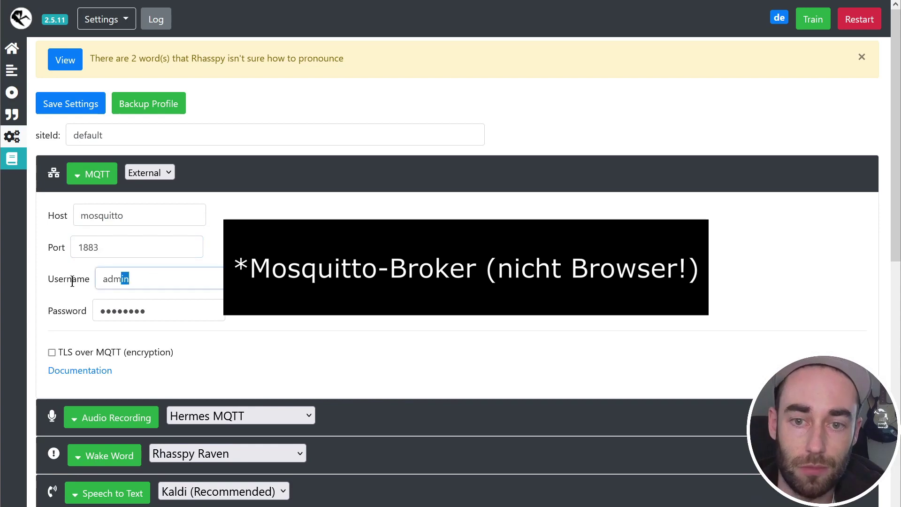
left_click(280, 255)
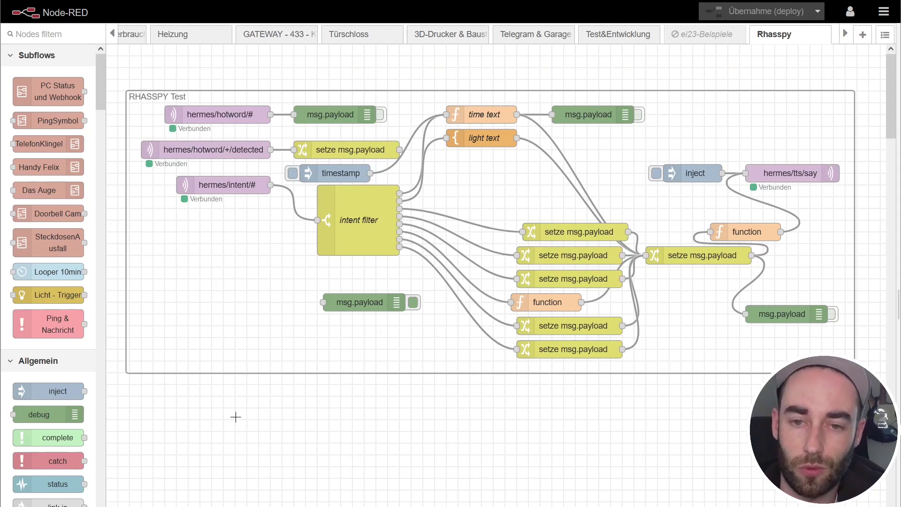
Add an mqtt in node below the RHASSPY Test group in Node-RED and choose to add a new mqtt-broker as its server
left_click_drag(100, 87, 103, 169)
left_click_drag(40, 231, 258, 454)
double_click(259, 454)
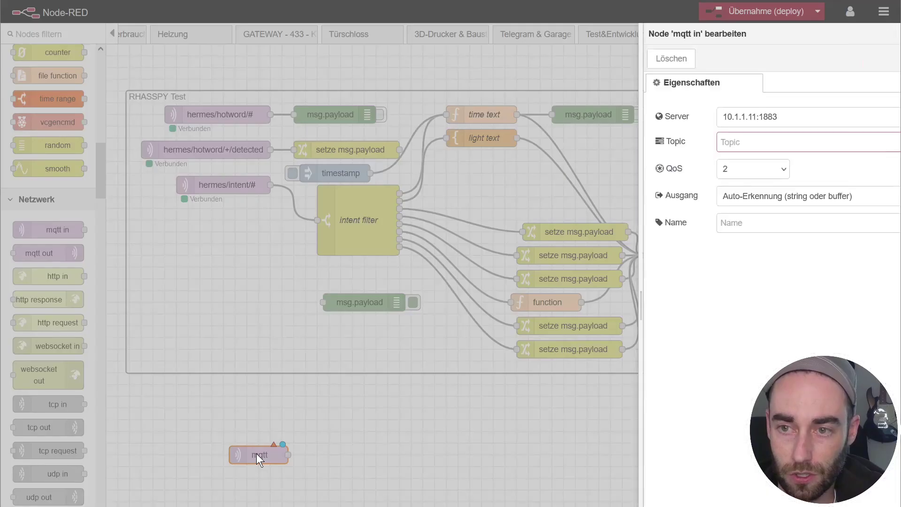
left_click(667, 117)
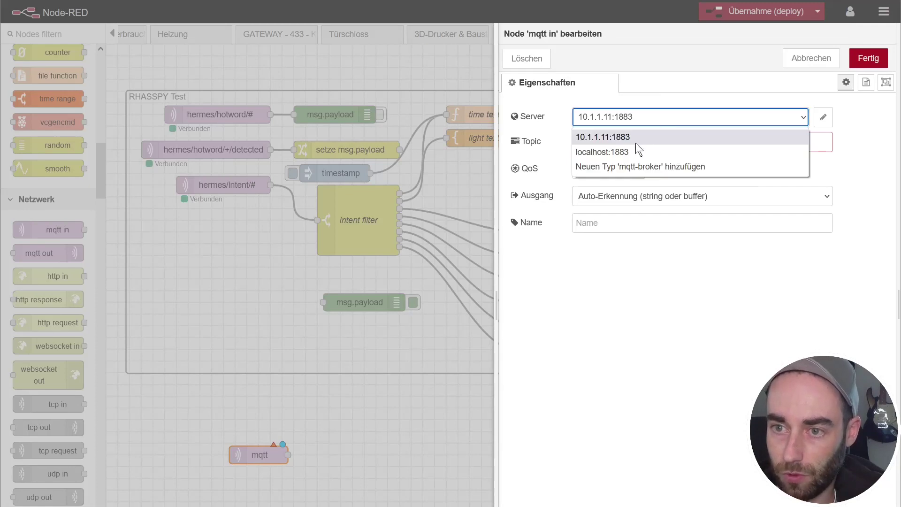
left_click(625, 167)
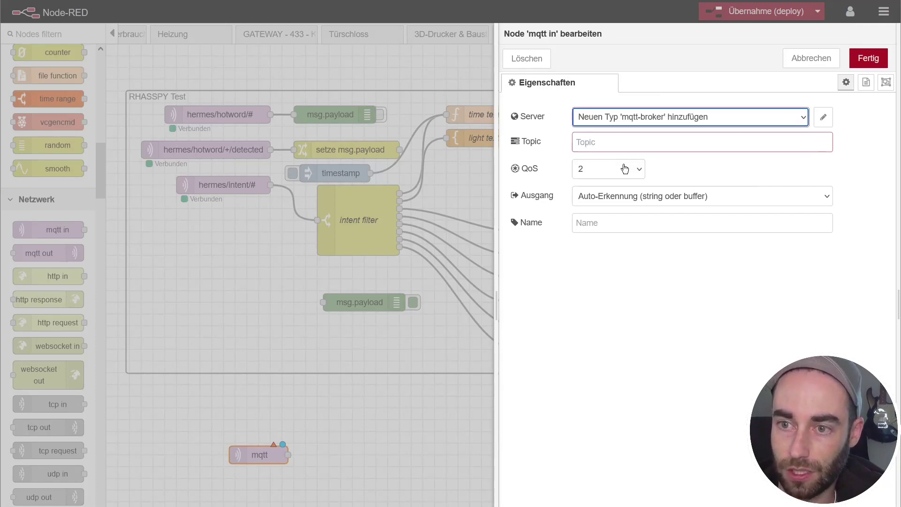
Draft an MQTT broker configuration with localhost as the server, view its security credential fields, and discard the draft
left_click(824, 117)
left_click(649, 168)
type("loca")
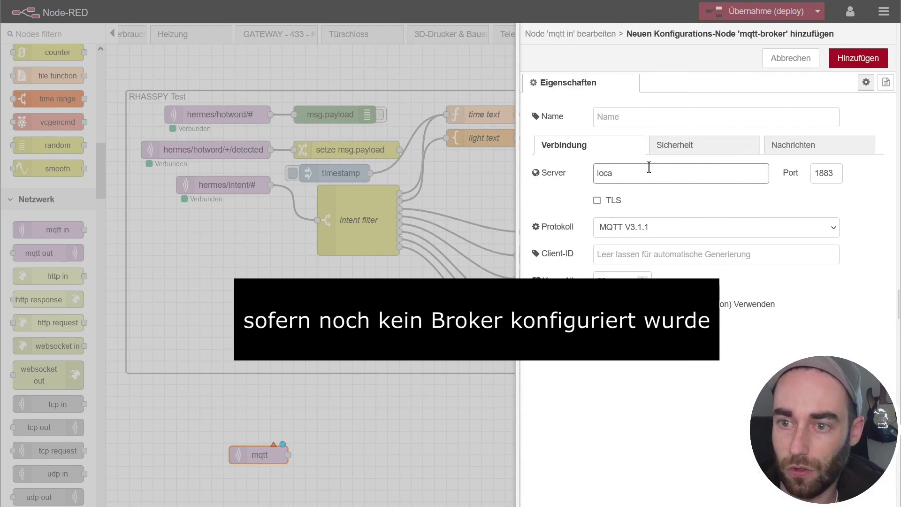
type("ls")
key("BackSpace")
type("host")
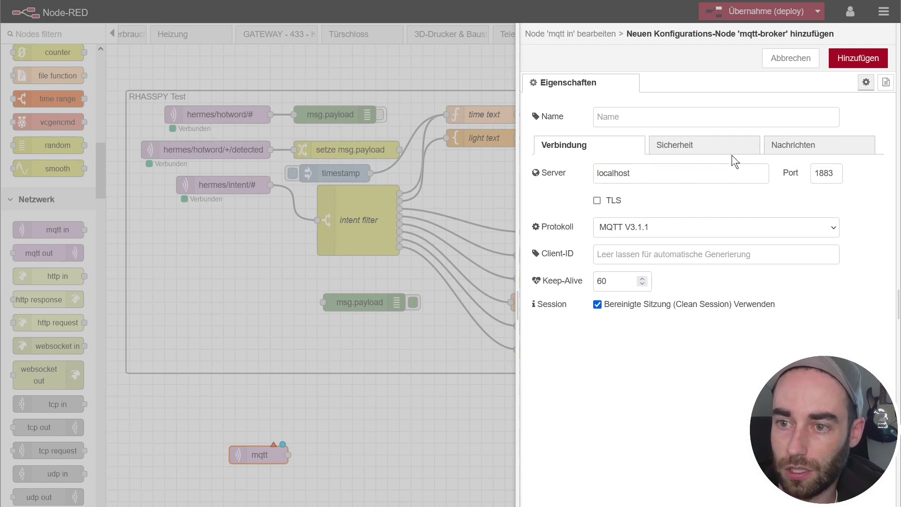
left_click(676, 145)
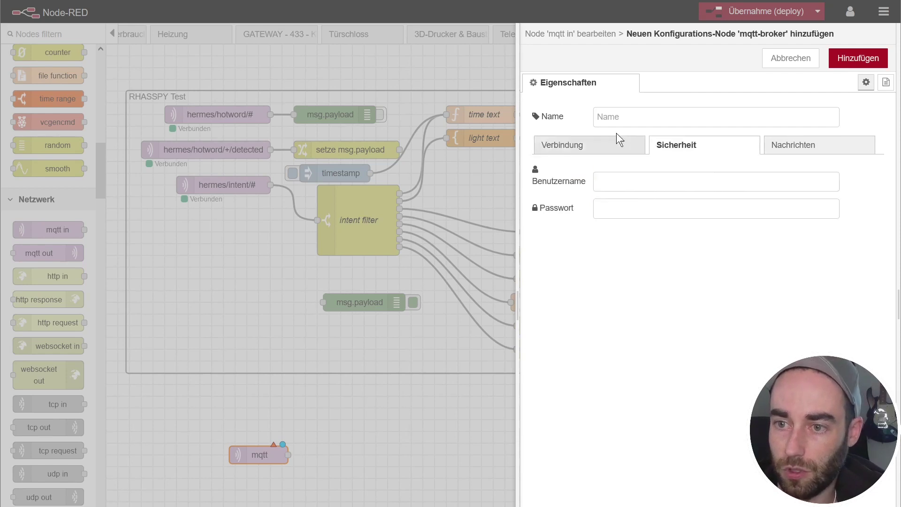
left_click(791, 58)
key("ctrl+Escape")
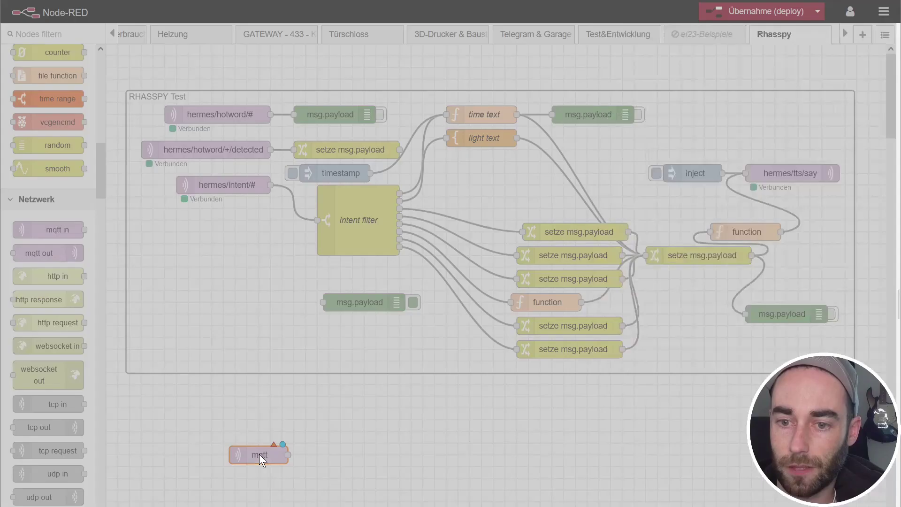
Set the new mqtt in node's topic to hermes/intent/# and its output to a parsed JSON object
double_click(261, 459)
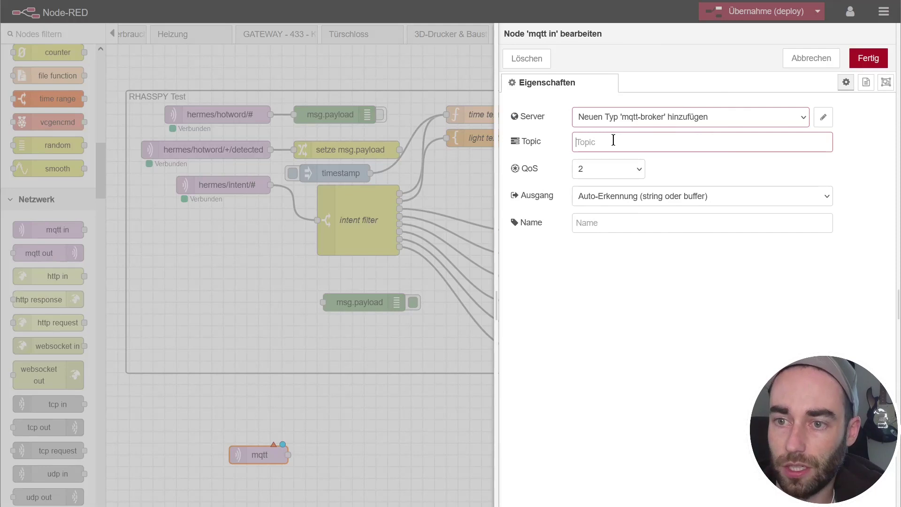
type("hermes/intent/#")
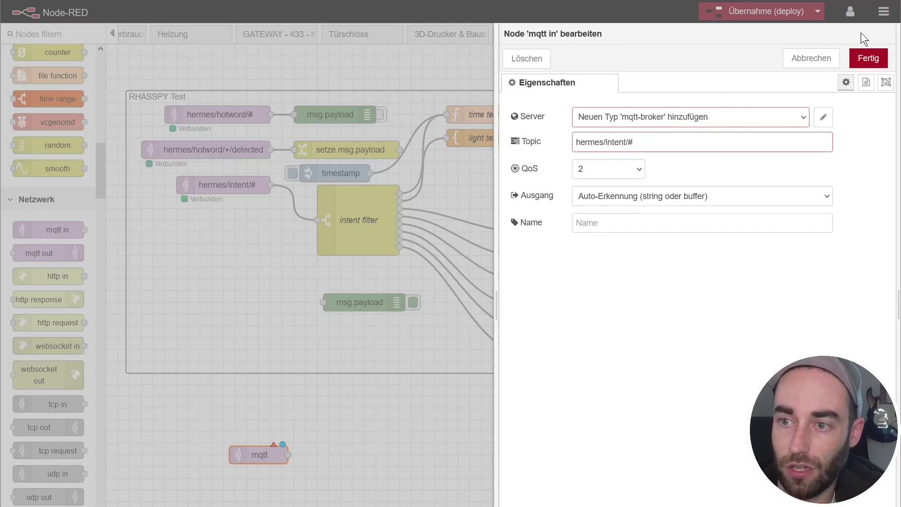
left_click(868, 58)
double_click(282, 458)
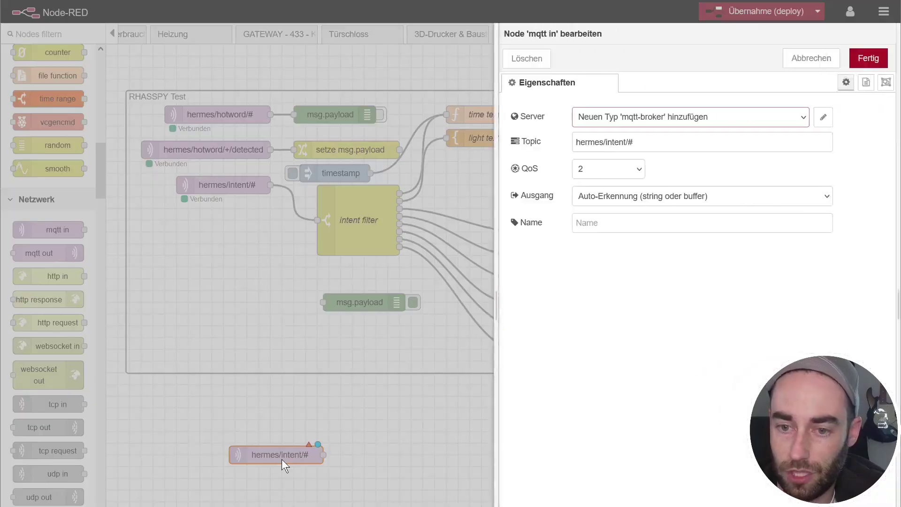
left_click(621, 202)
left_click(624, 261)
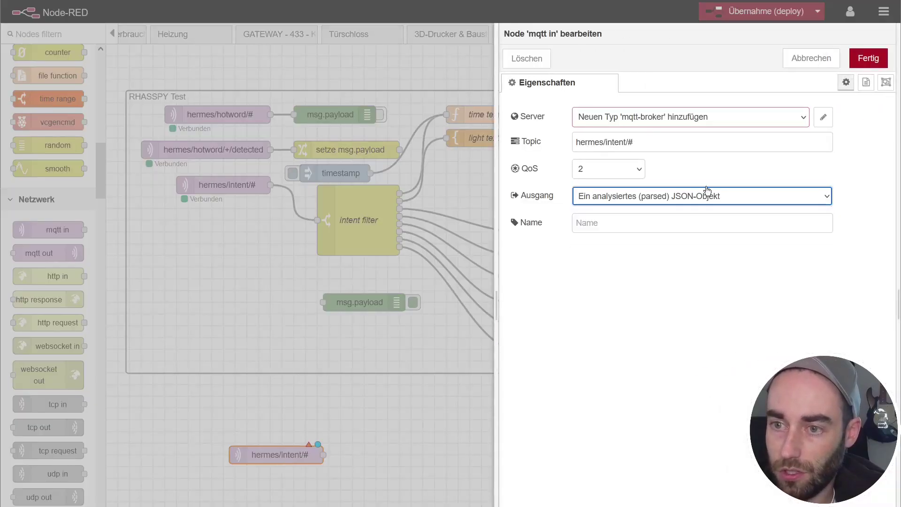
left_click(868, 58)
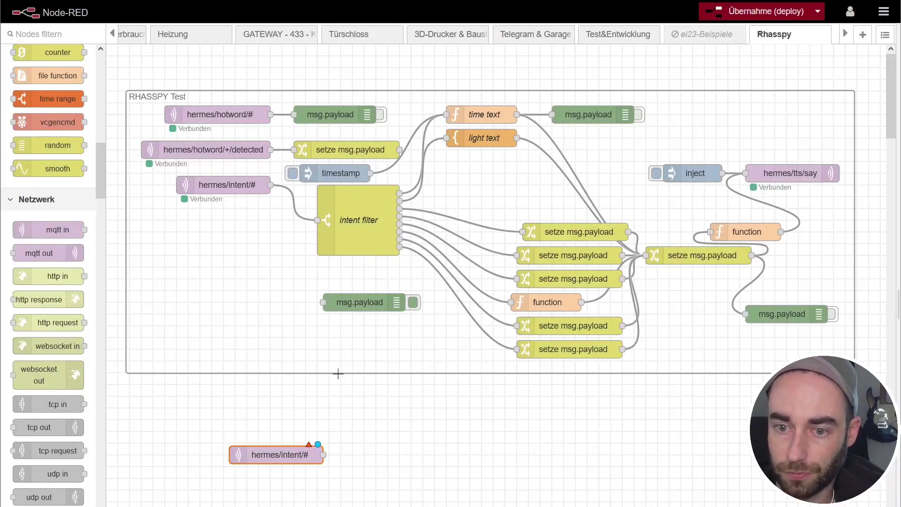
Set the server of the new hermes/intent/# mqtt in node to localhost:1883
double_click(286, 455)
left_click(644, 117)
left_click(615, 152)
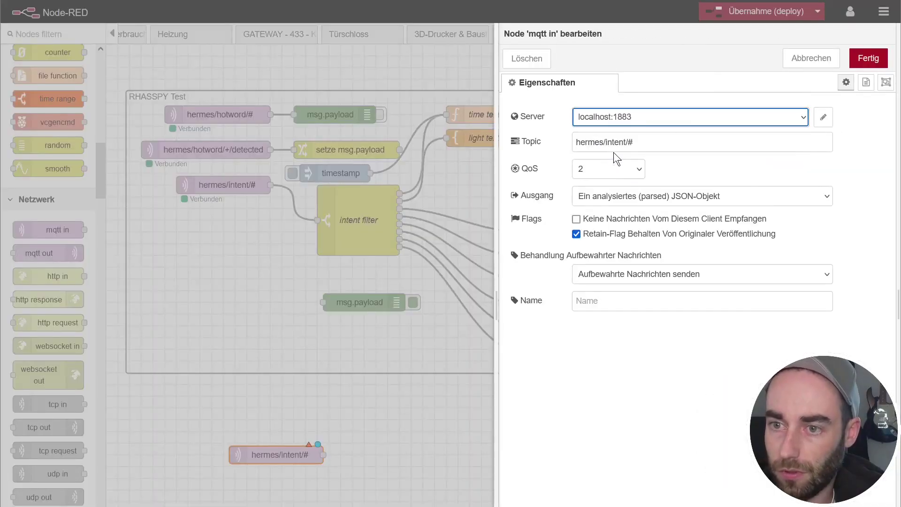
left_click(869, 57)
Add a debug node wired to the output of the new hermes/intent/# node and deploy the flow
left_click(417, 449)
left_click_drag(102, 172, 101, 85)
left_click_drag(47, 414, 347, 455)
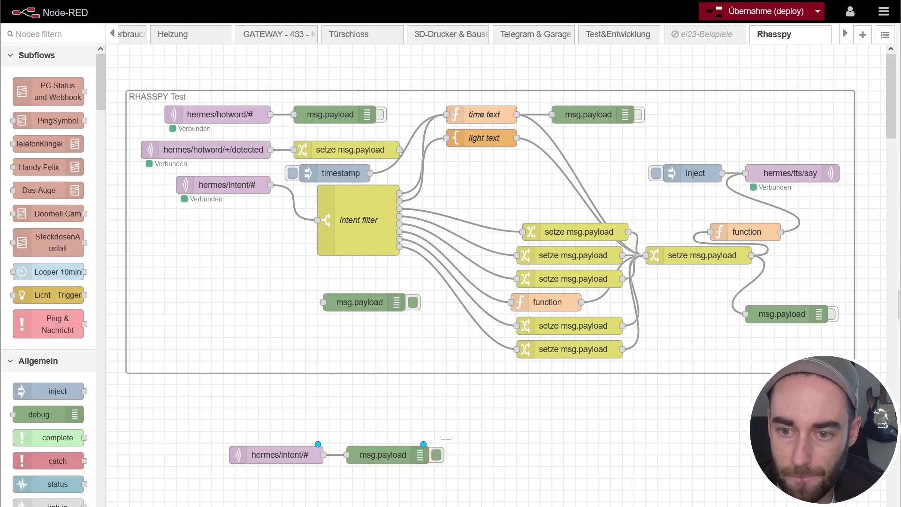
left_click(760, 11)
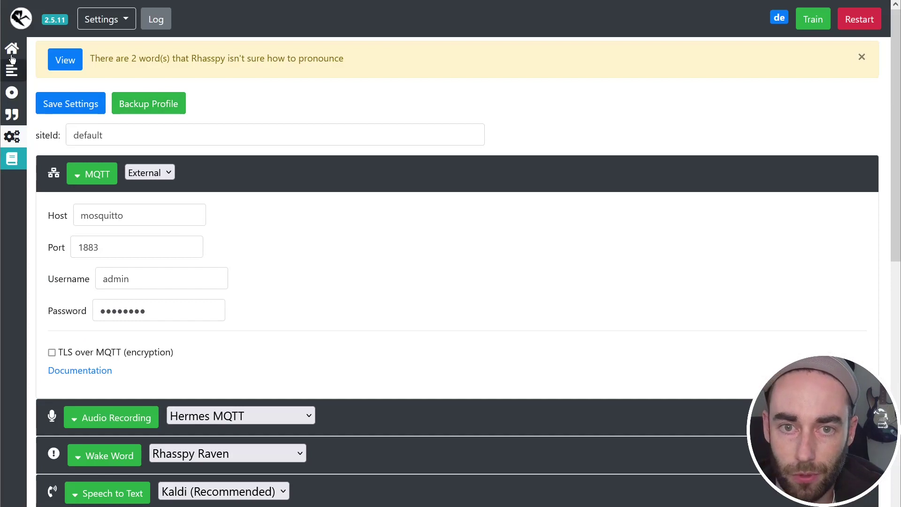
Switch to Rhasspy's home page and run text recognition on the sentence "wie spät ist es"
left_click(12, 49)
left_click(159, 242)
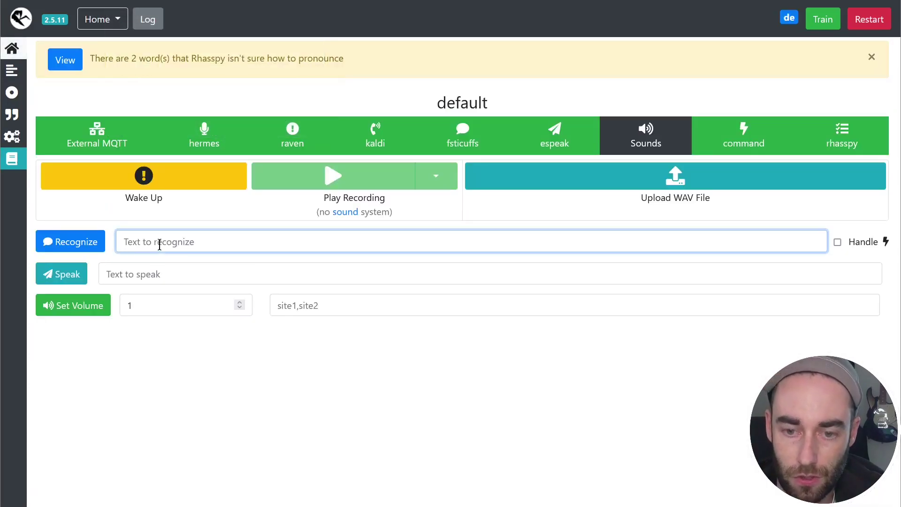
type("wie")
key("Down")
key("Return")
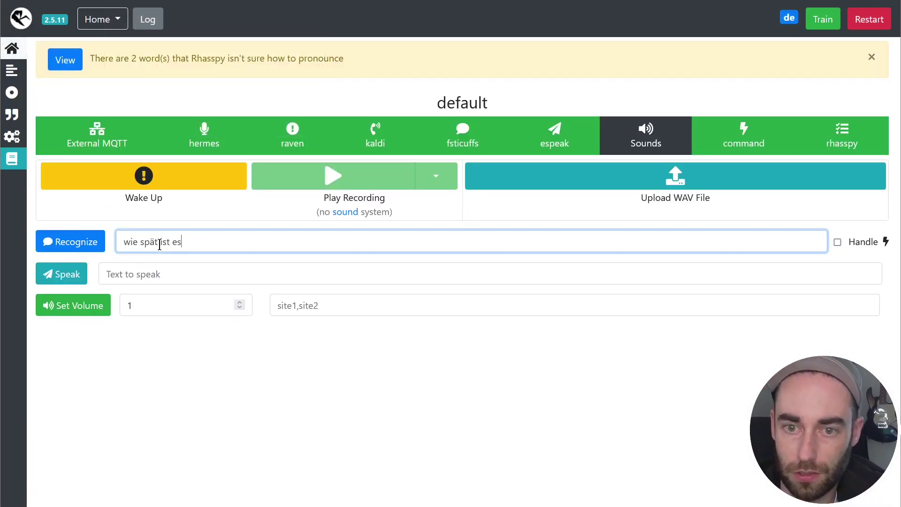
left_click(74, 243)
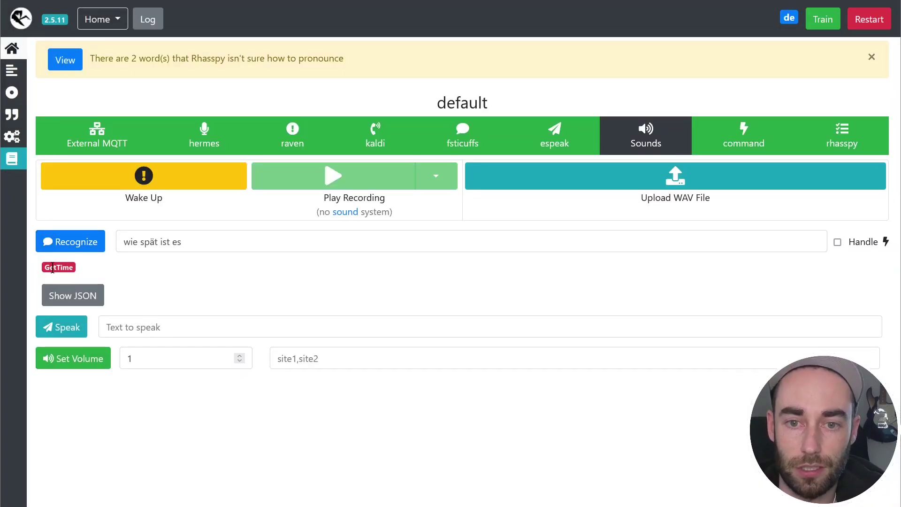
Return to Node-RED and examine the debug message's payload object and its intent topic
key("alt+Tab")
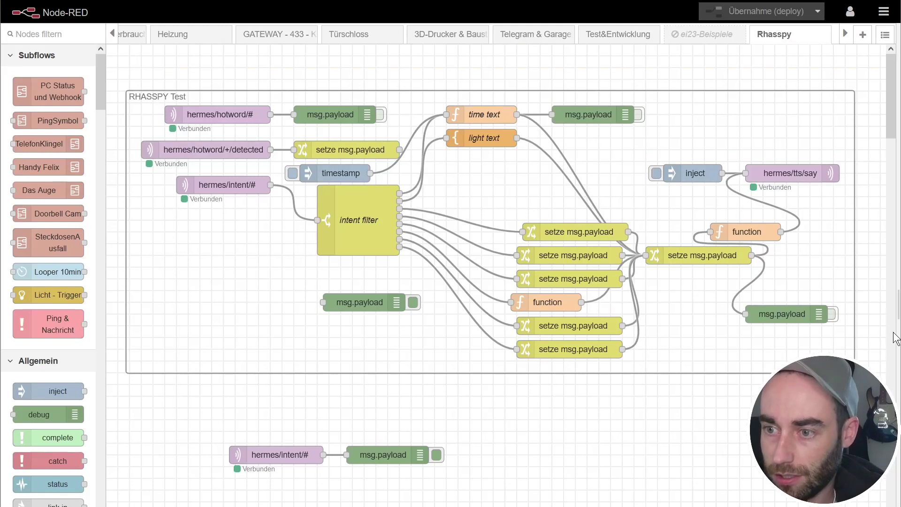
left_click(894, 305)
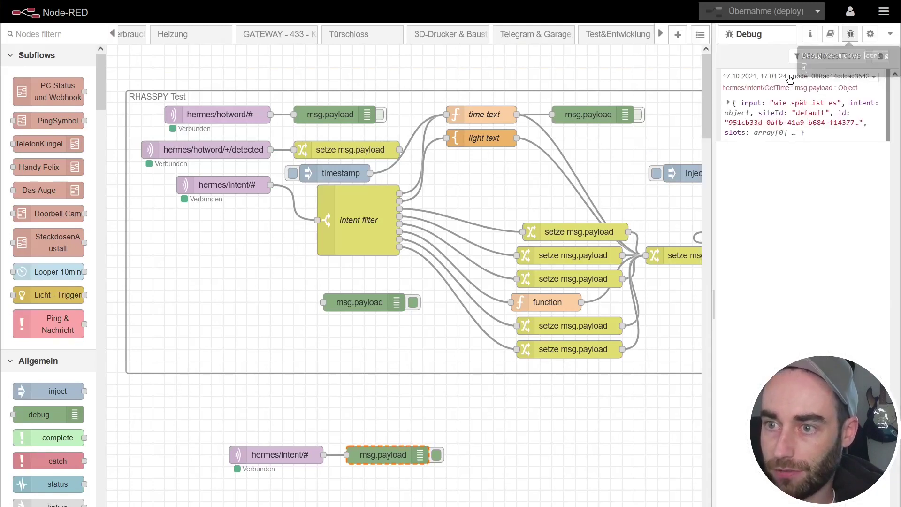
left_click(730, 103)
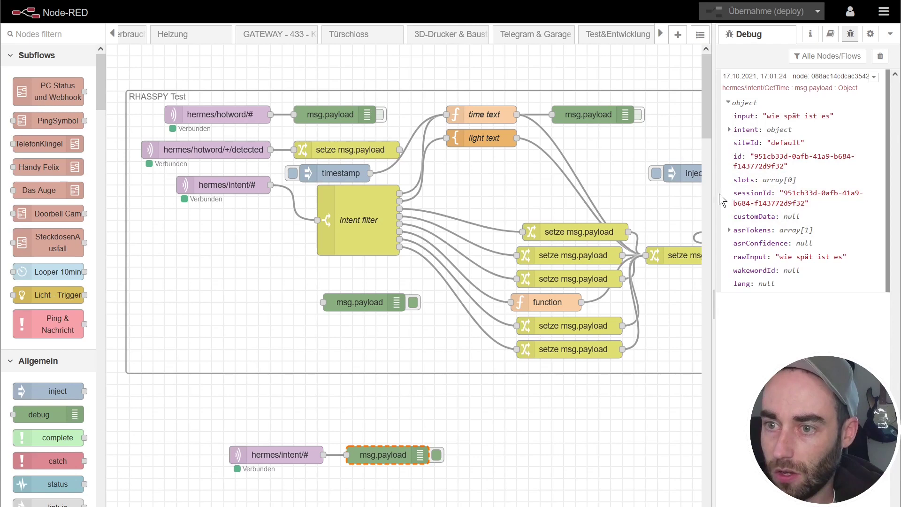
left_click_drag(765, 89, 792, 90)
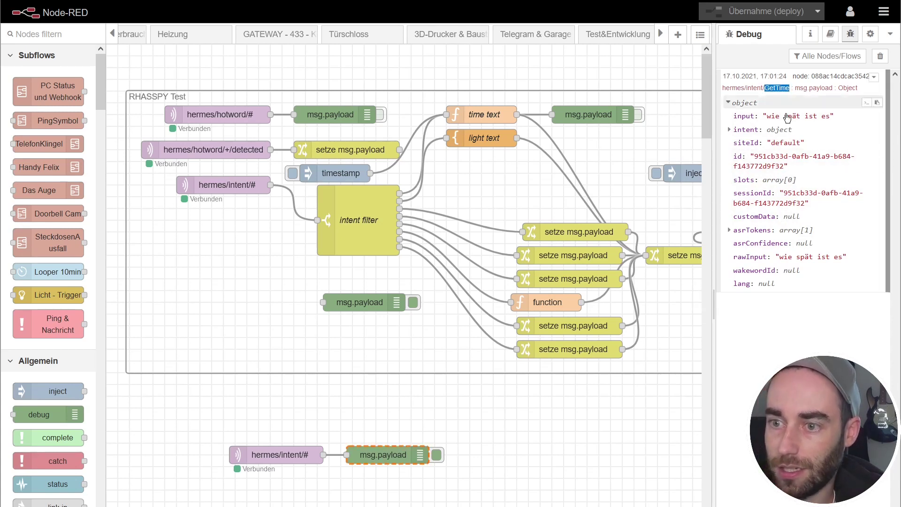
left_click(630, 463)
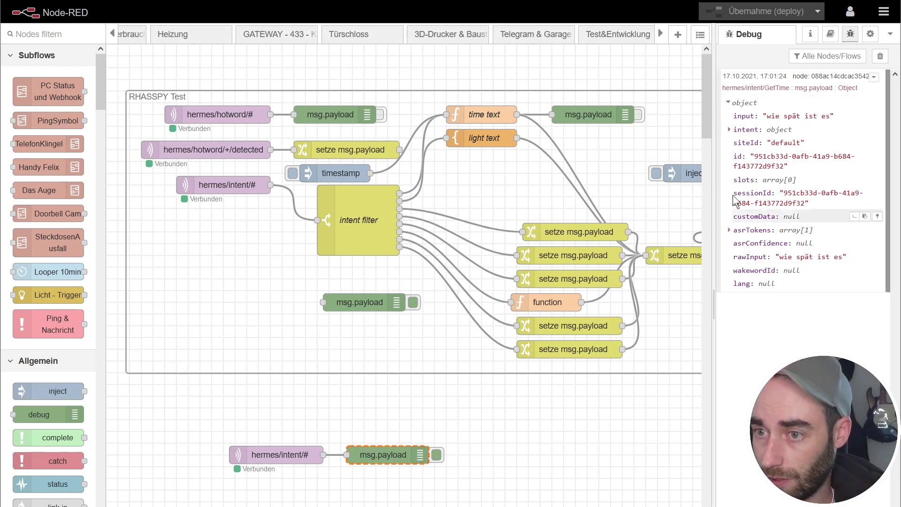
Close the debug sidebar, filter the nodes by "sw", and add a switch function node above the new debug node
left_click(710, 305)
left_click_drag(100, 70, 118, 175)
left_click(72, 34)
type("sw")
left_click_drag(56, 83, 365, 408)
Configure the switch node to check msg.topic with a rule equal to hermes/intent/GetTime
double_click(361, 407)
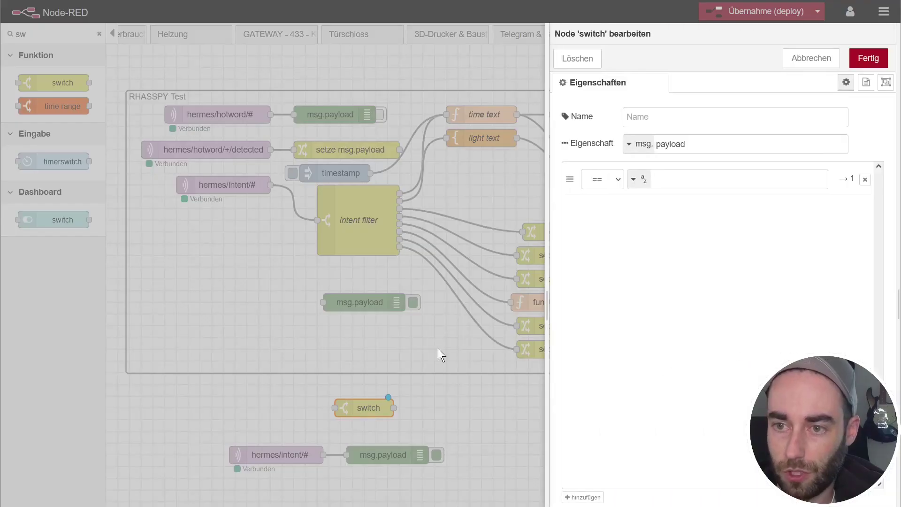
double_click(685, 145)
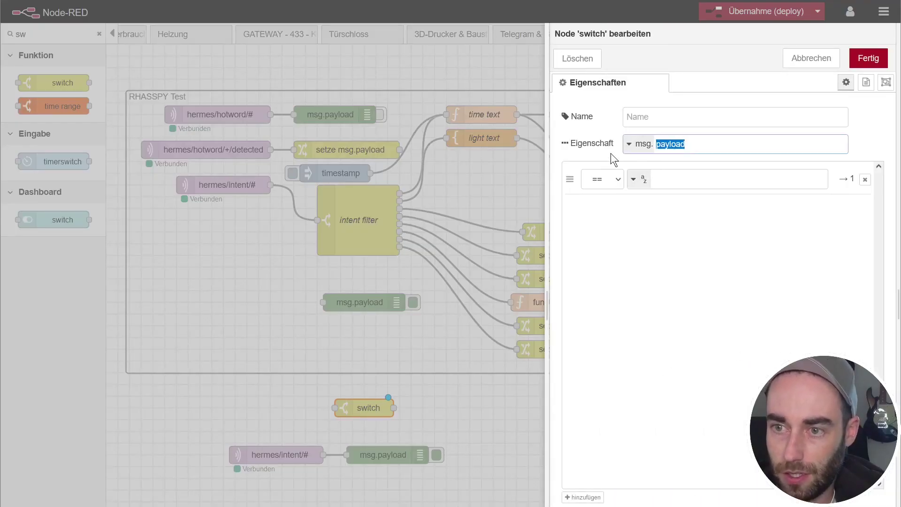
type("topic")
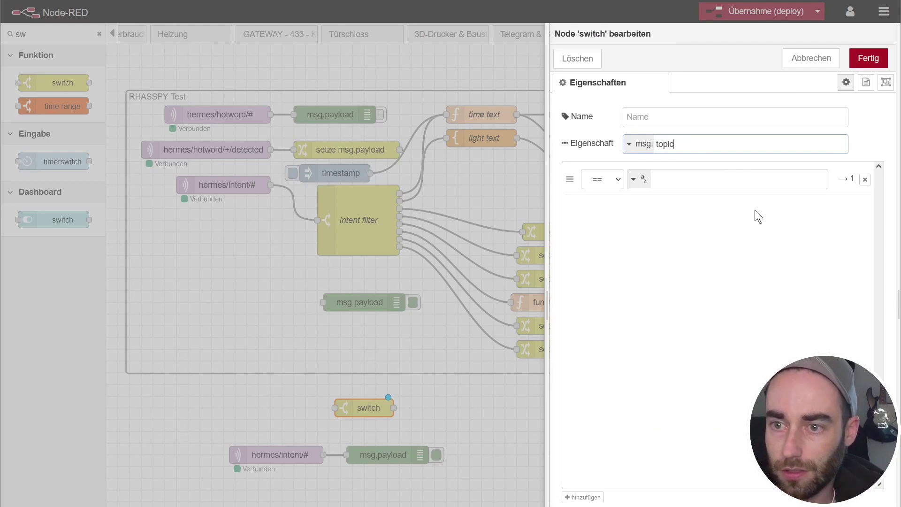
left_click(657, 176)
type("hermes/intent/")
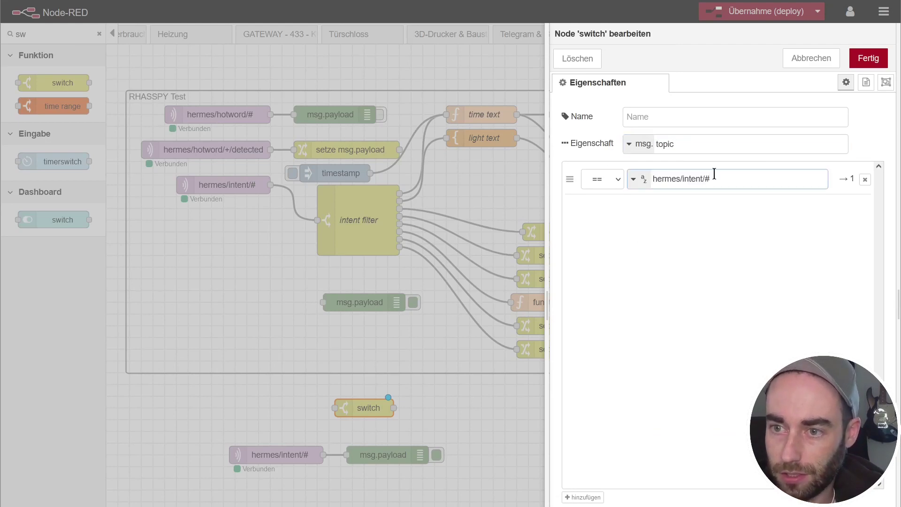
type("GetTime")
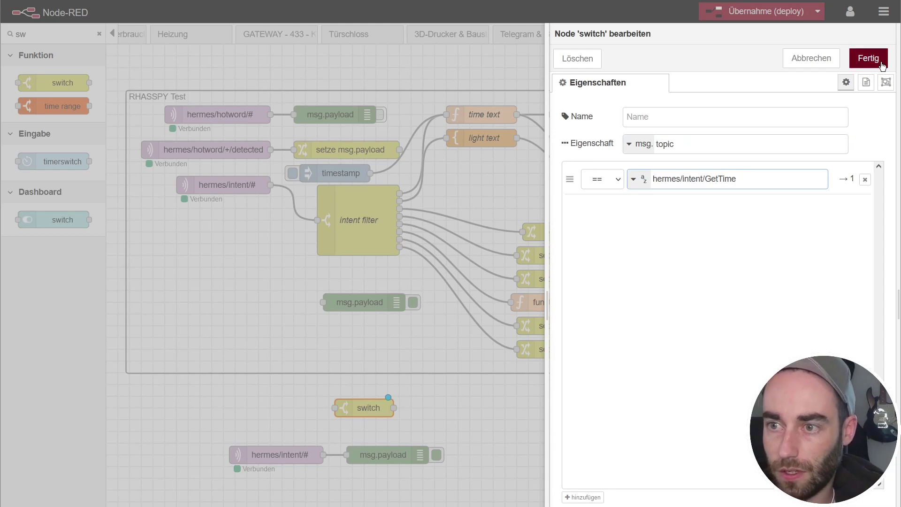
left_click(868, 58)
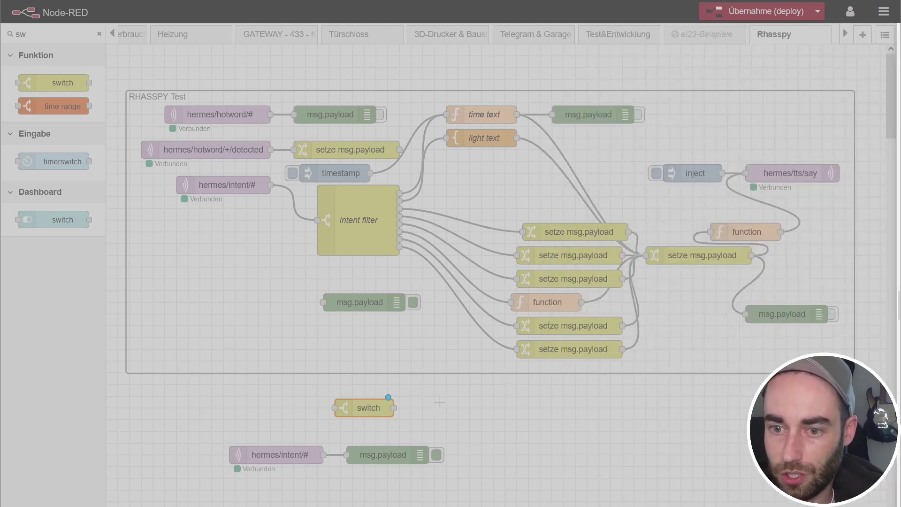
Review the topic rules in the existing intent filter node and how its outputs are wired
left_click(373, 219)
double_click(373, 219)
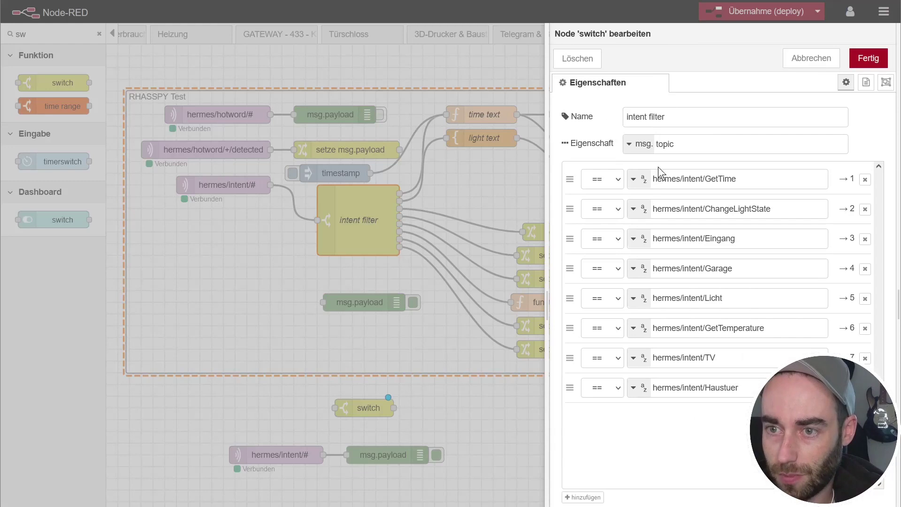
triple_click(754, 179)
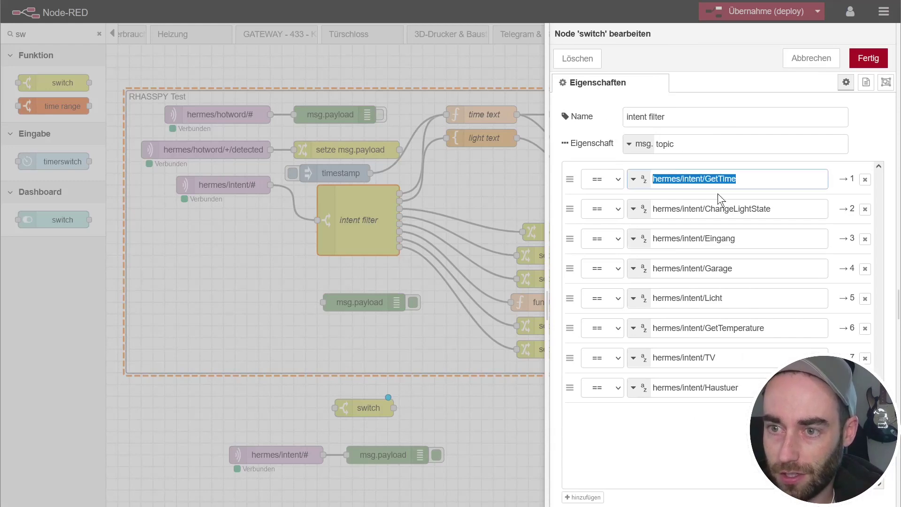
triple_click(790, 209)
triple_click(755, 238)
left_click(482, 395)
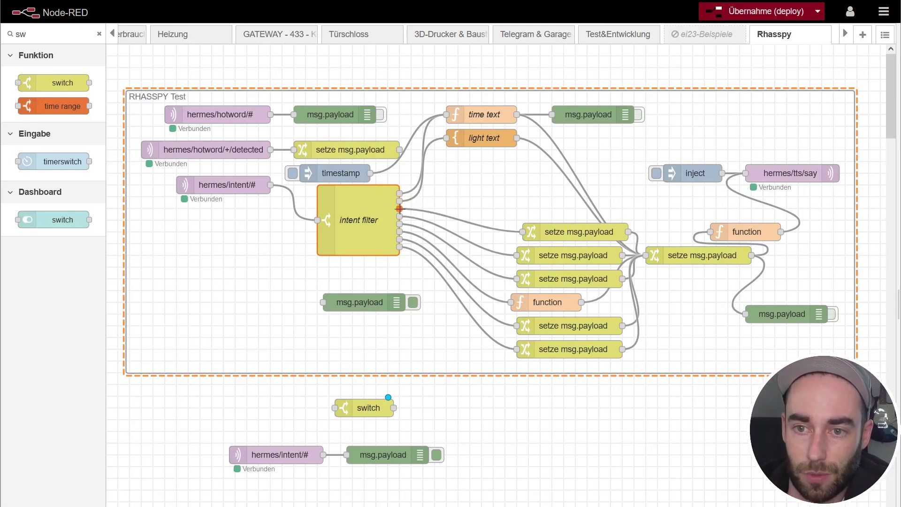
left_click(410, 184)
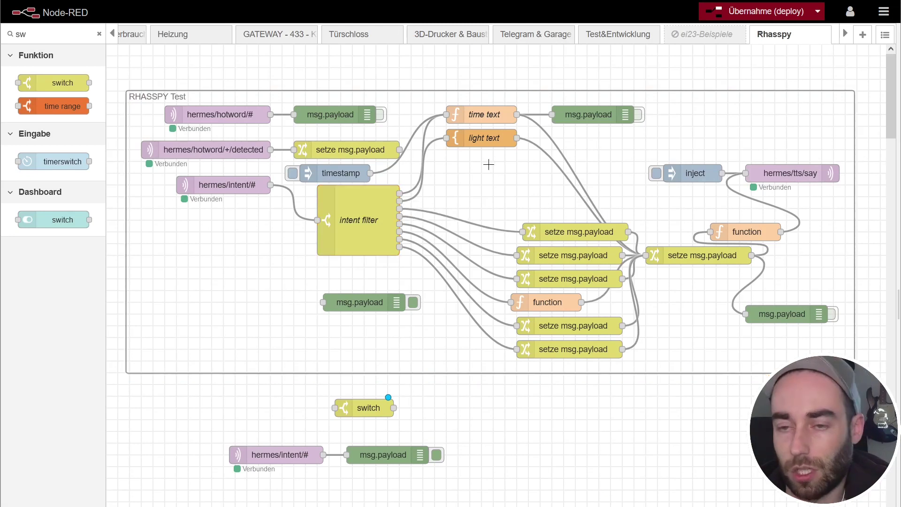
Clear the node filter and add a Home Assistant call service node beside the new switch node
left_click(99, 33)
scroll(52, 281, "down", 15)
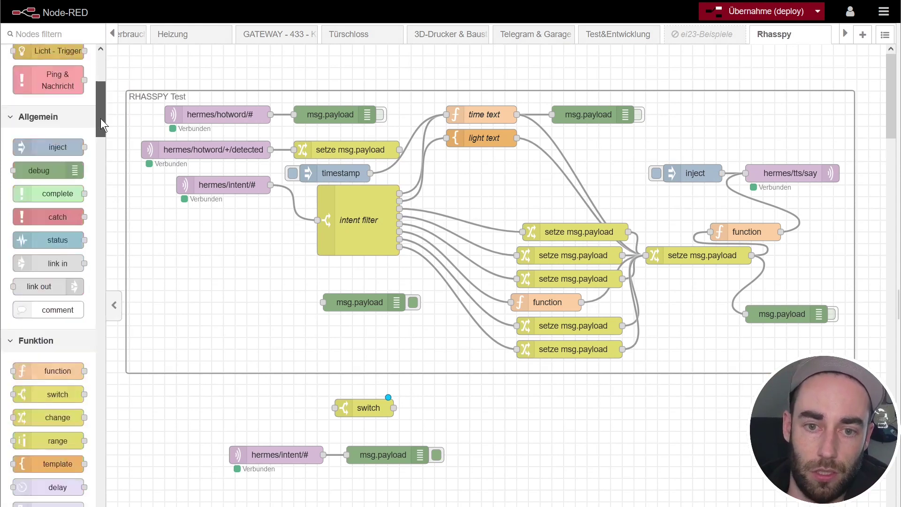
left_click_drag(101, 286, 104, 365)
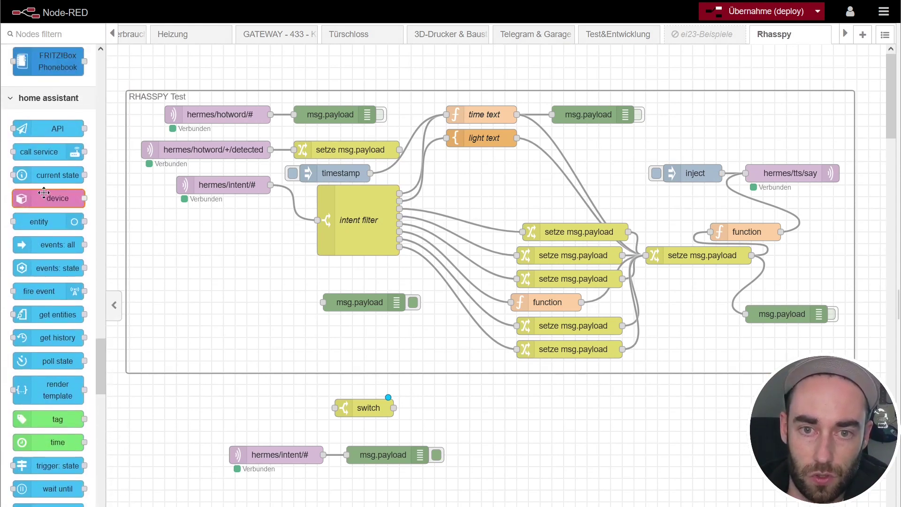
left_click_drag(51, 151, 526, 419)
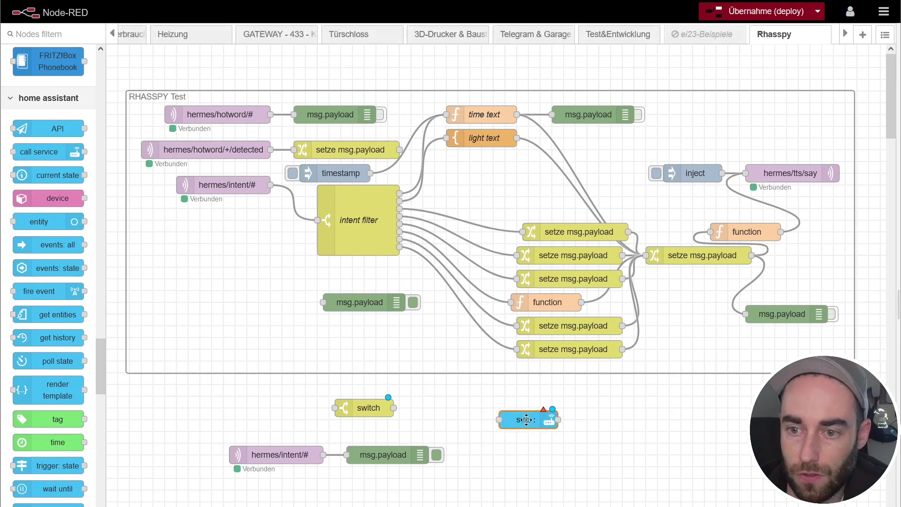
Configure the call service node with domain switch, service turn_on and entity switch.ms3
double_click(526, 418)
left_click(708, 170)
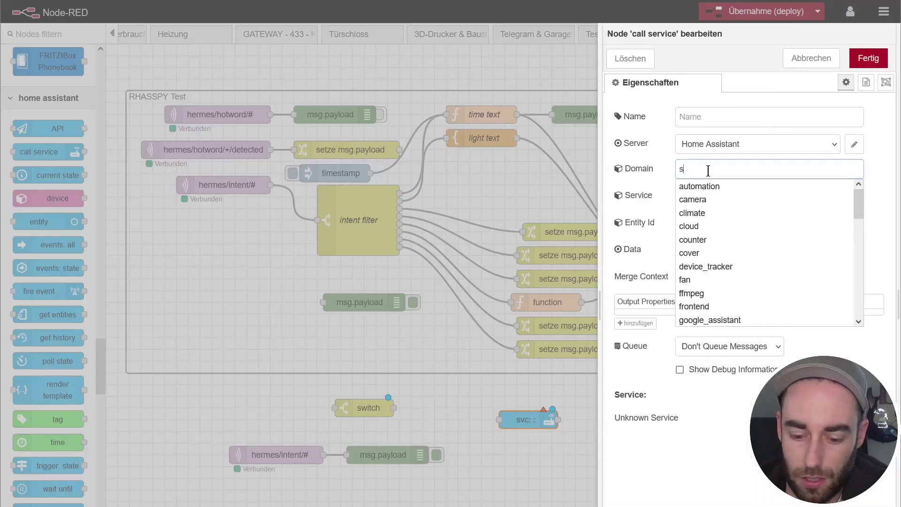
type("switch")
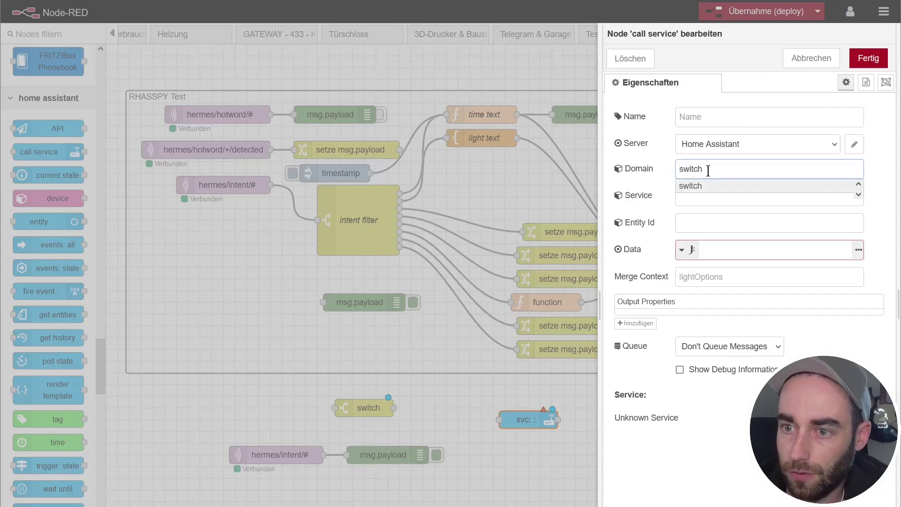
left_click(694, 195)
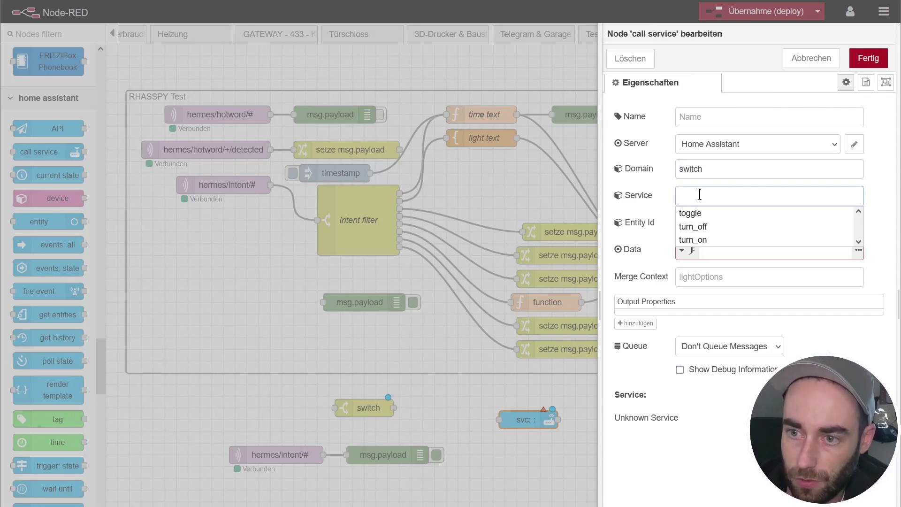
left_click(707, 239)
left_click(723, 224)
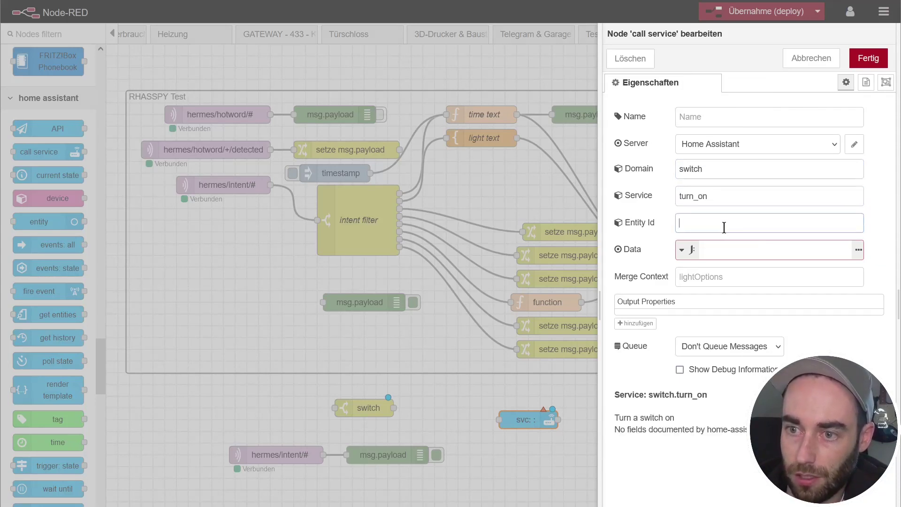
type("ms")
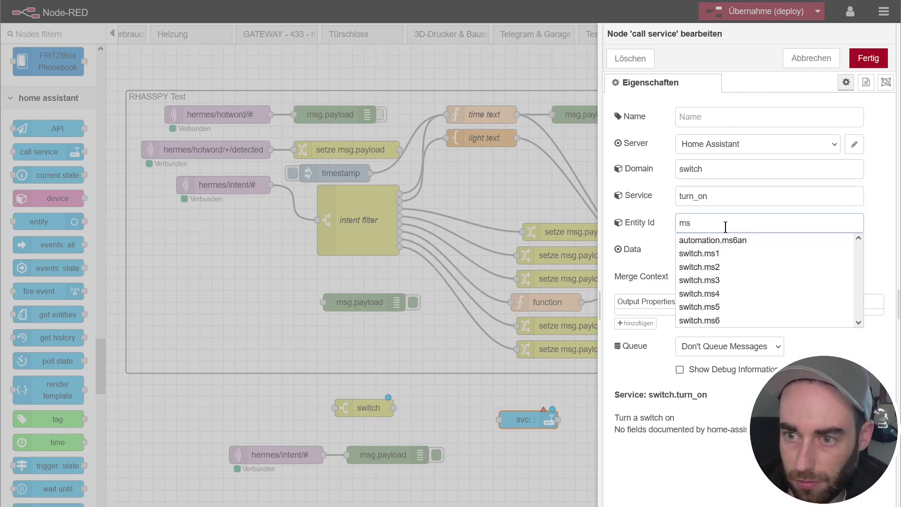
left_click(724, 281)
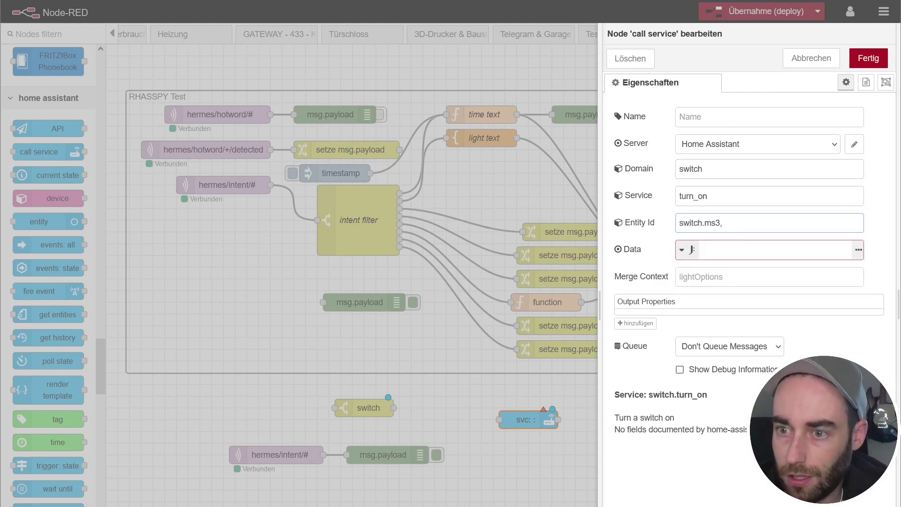
left_click(873, 59)
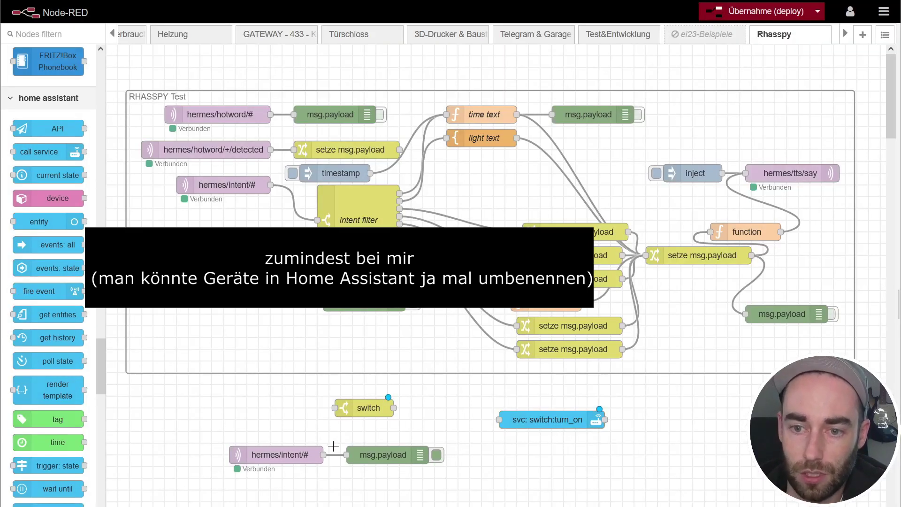
Wire the new hermes/intent/# node to the switch node and the switch node to the switch:turn_on service node
left_click_drag(323, 455, 334, 408)
left_click_drag(393, 408, 494, 408)
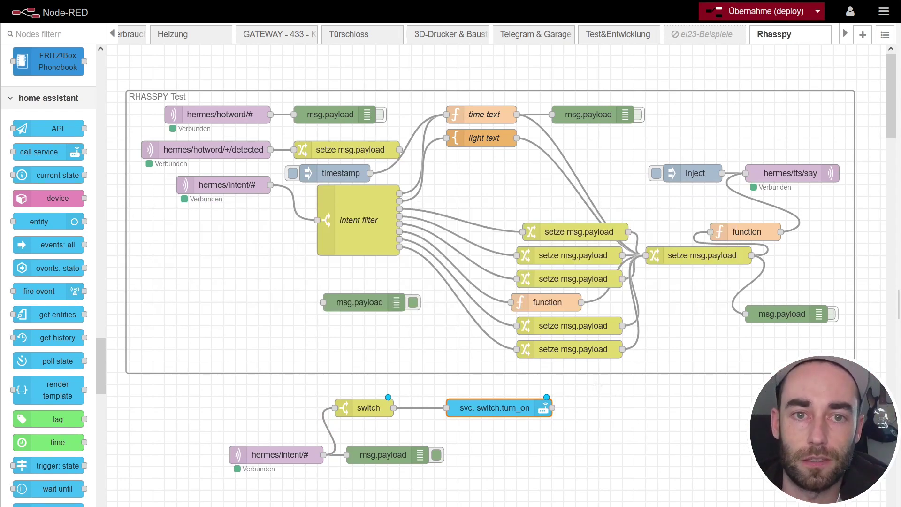
Delete the example mqtt in, debug, switch and call service nodes below the RHASSPY Test group
mouse_move(593, 383)
left_mouse_down()
mouse_move(332, 422)
mouse_move(256, 487)
left_mouse_up()
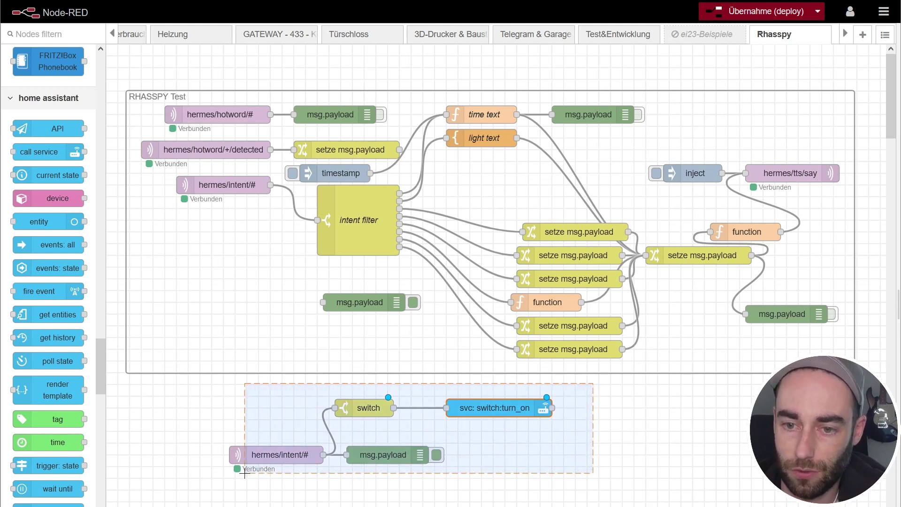
left_click_drag(323, 499, 186, 435)
left_click_drag(486, 388, 596, 380)
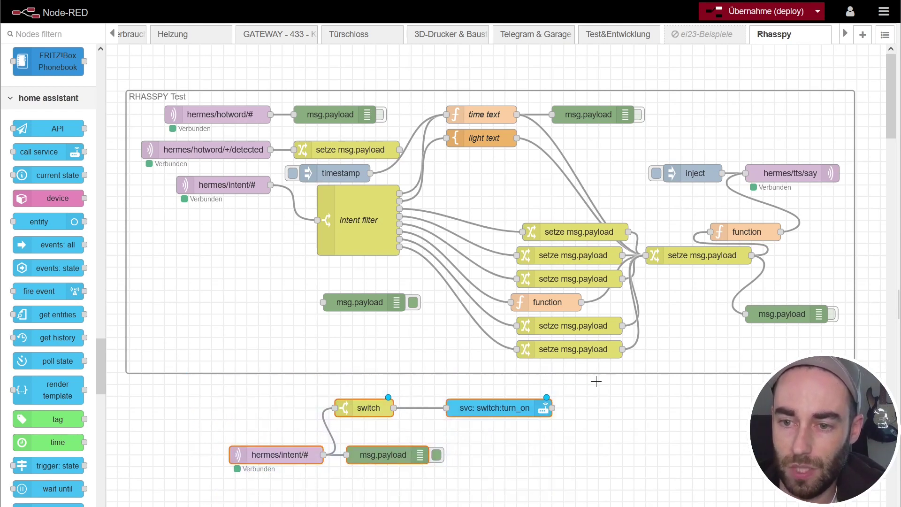
key("Delete")
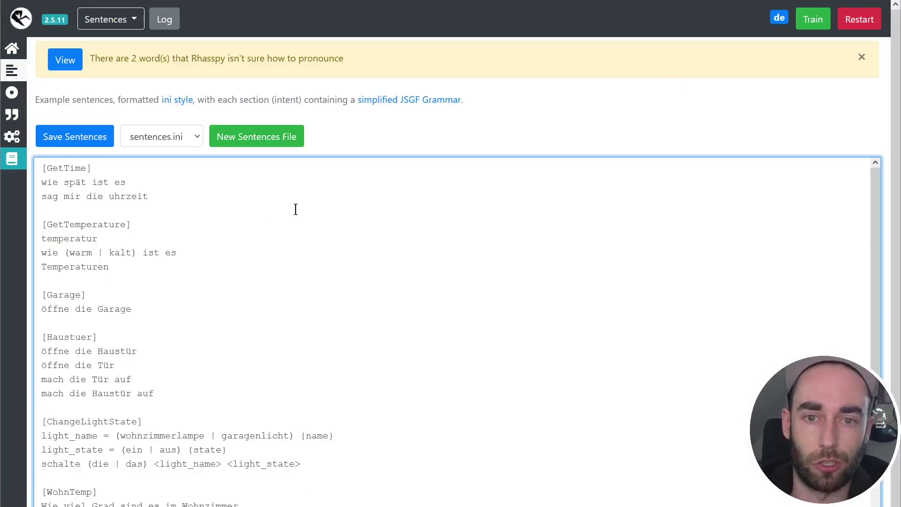
Open the Rhasspy profile settings and examine the audio recording options and the Speech to Text section
left_click(13, 49)
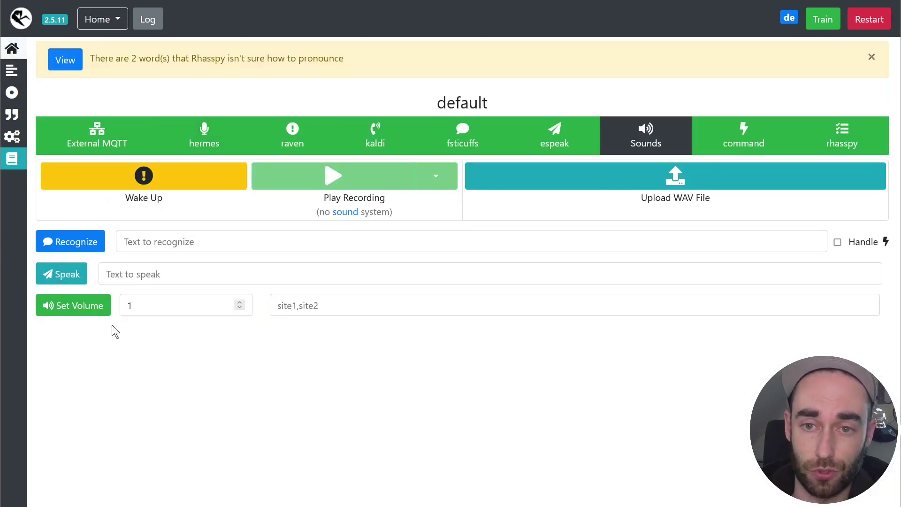
left_click(12, 137)
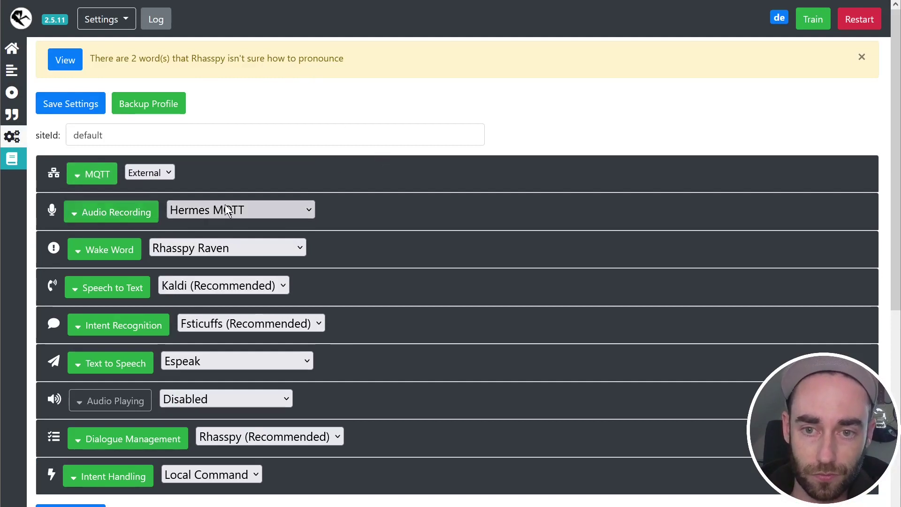
left_click(196, 205)
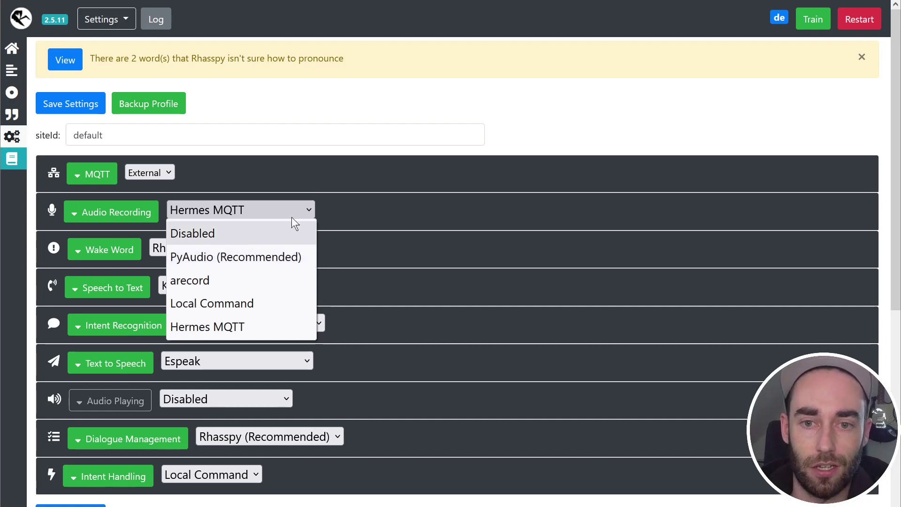
left_click(342, 141)
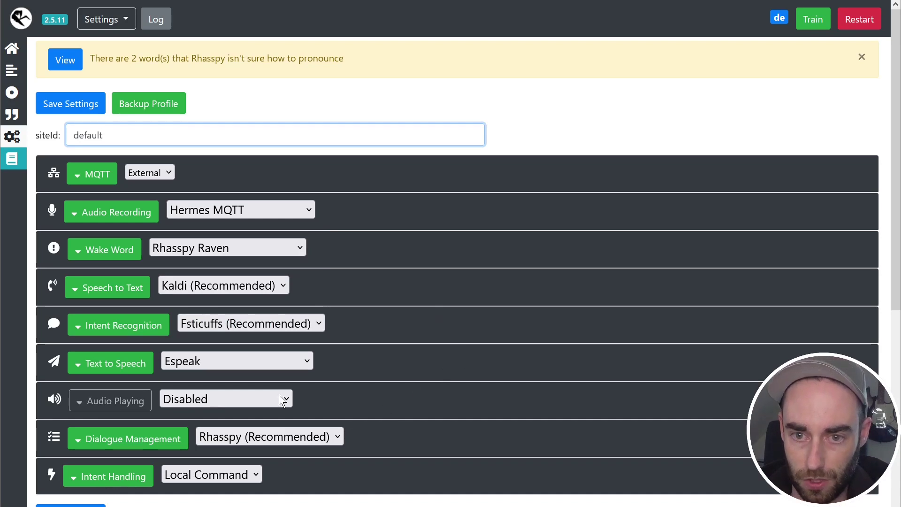
left_click(126, 291)
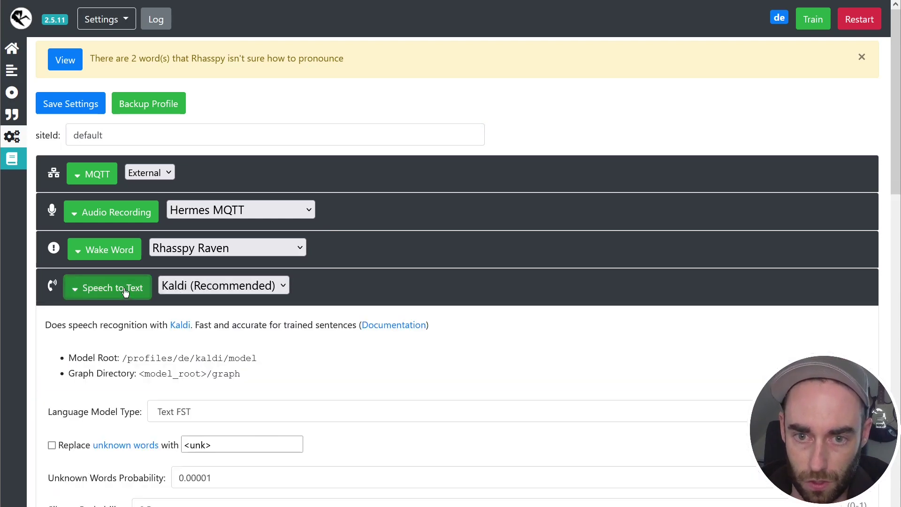
left_click(124, 290)
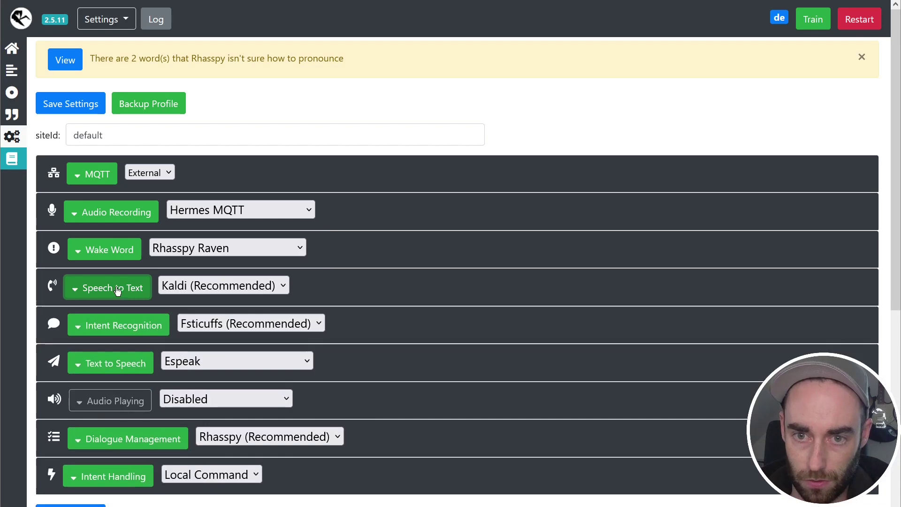
Set the Wake Word system to Porcupine (Recommended), save the settings and restart Rhasspy
left_click(107, 258)
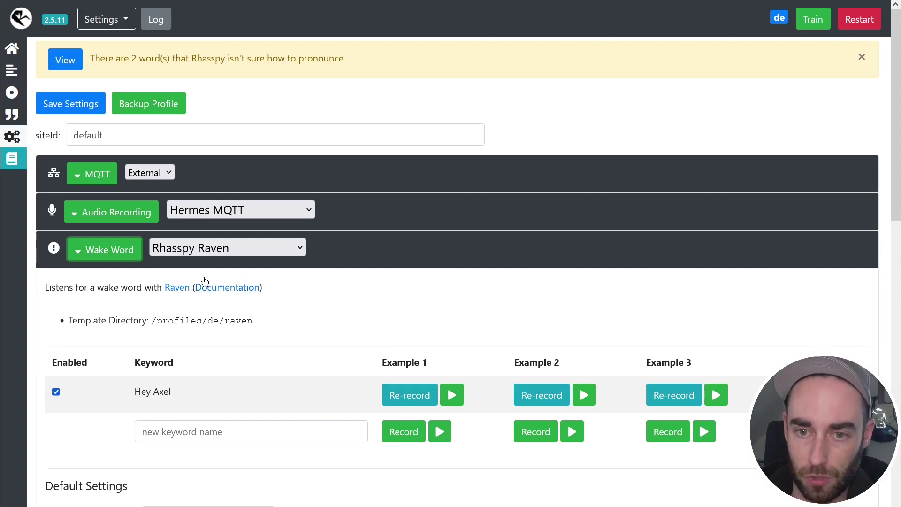
left_click(218, 250)
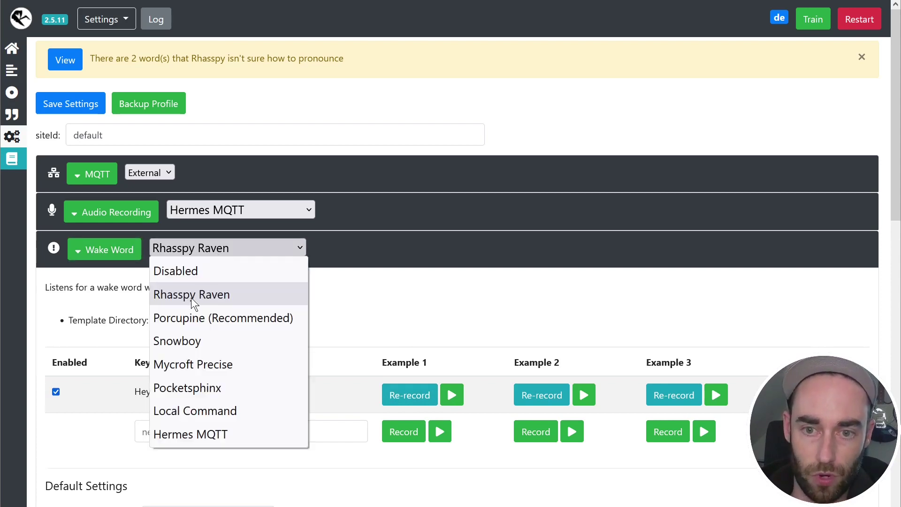
left_click(205, 323)
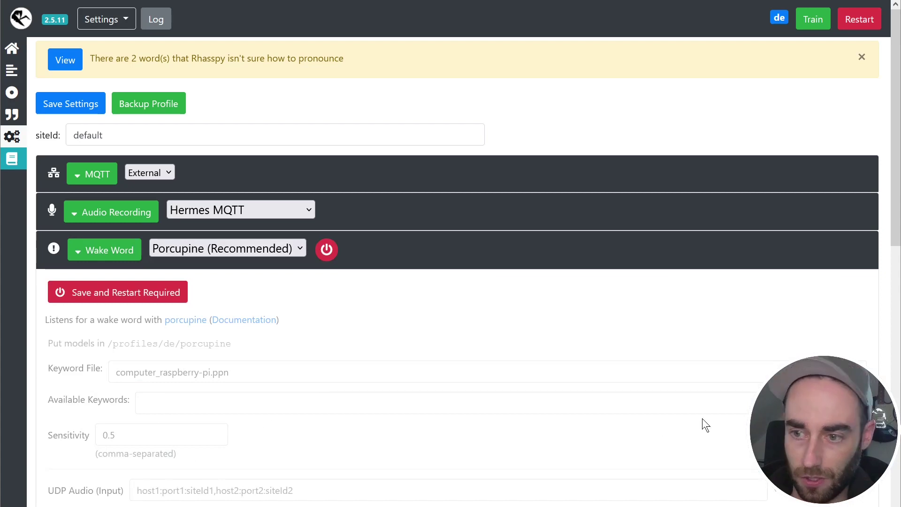
left_click(185, 300)
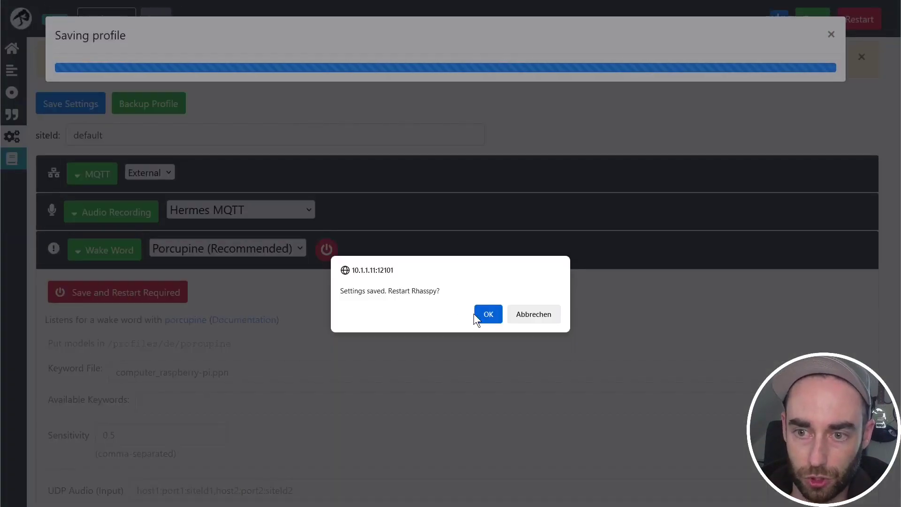
left_click(482, 313)
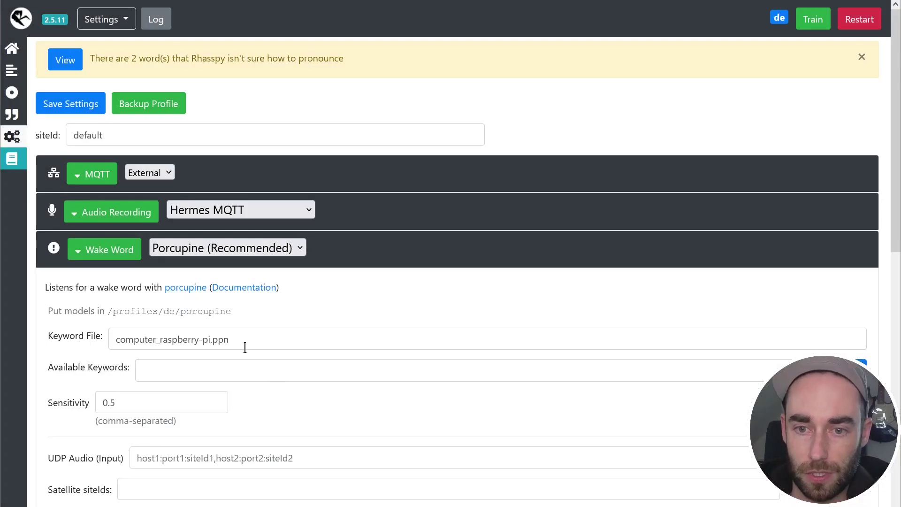
Examine Porcupine's keyword file setting and its list of available keywords
left_click(238, 365)
left_click(236, 368)
left_click(232, 368)
left_click(191, 394)
left_click(241, 339)
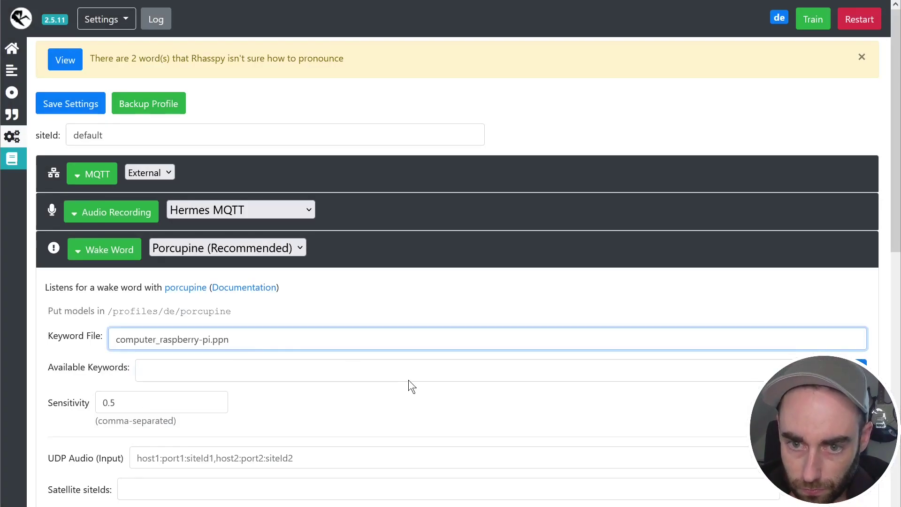
scroll(389, 444, "down", 5)
scroll(390, 444, "up", 5)
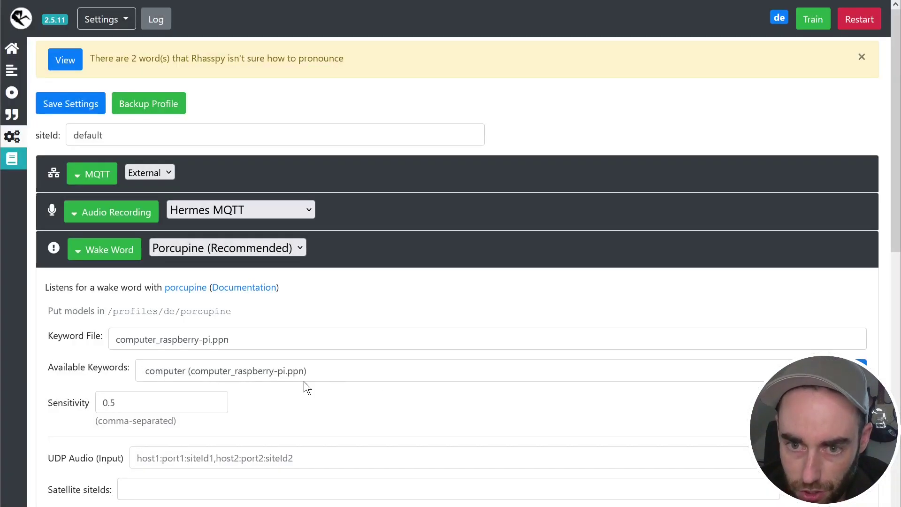
left_click(277, 375)
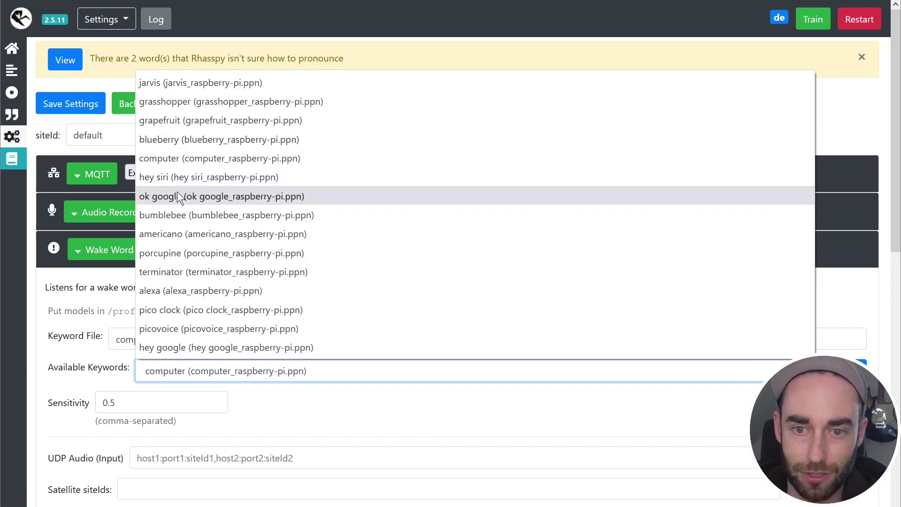
left_click(326, 421)
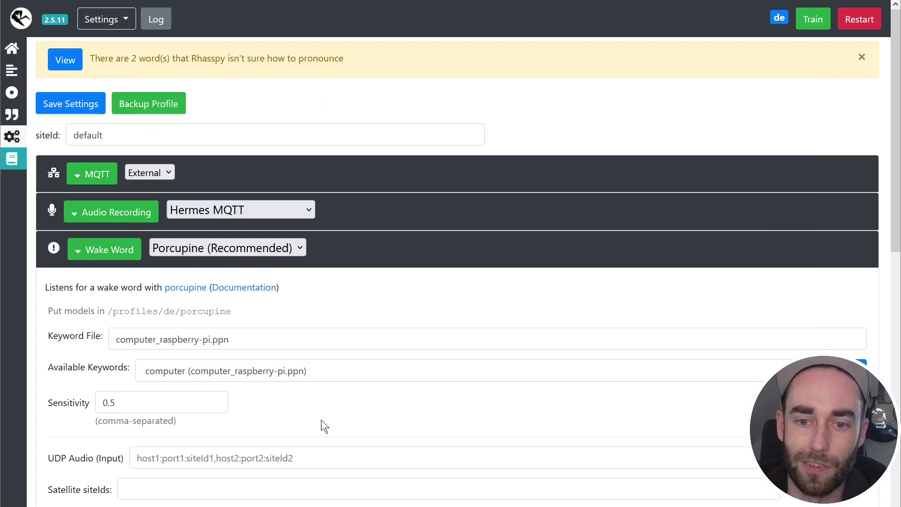
Set the Wake Word system back to Rhasspy Raven, save and restart, and collapse the Wake Word section
left_click(196, 247)
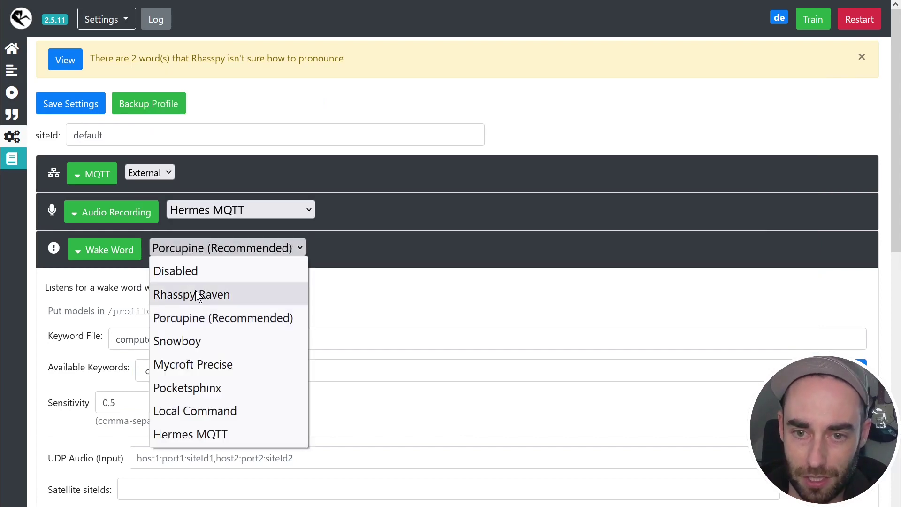
left_click(195, 290)
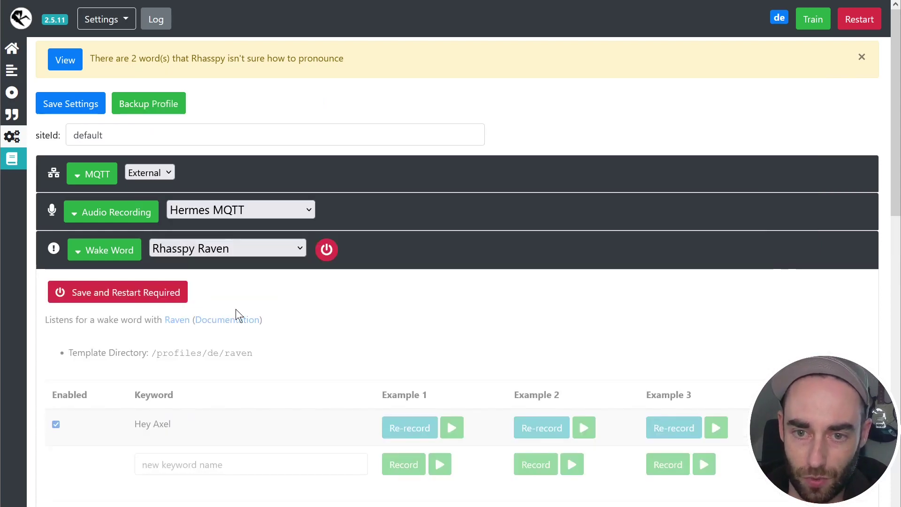
left_click(126, 298)
left_click(478, 314)
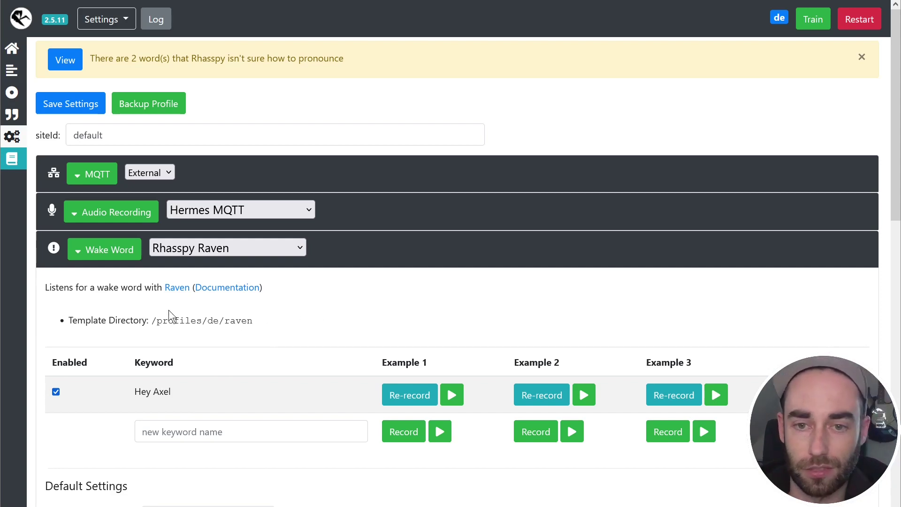
left_click(107, 253)
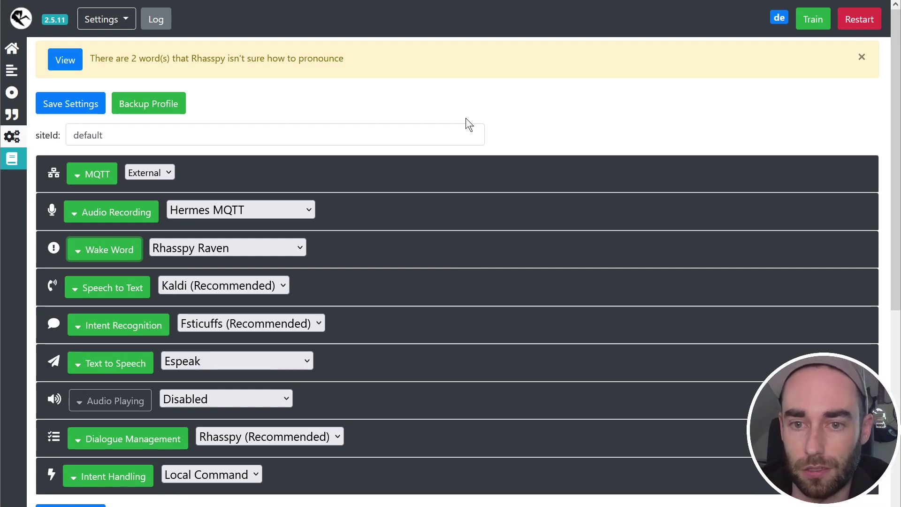
Review the selectable Audio Recording systems, including Hermes MQTT, without changing the selection
left_click(515, 130)
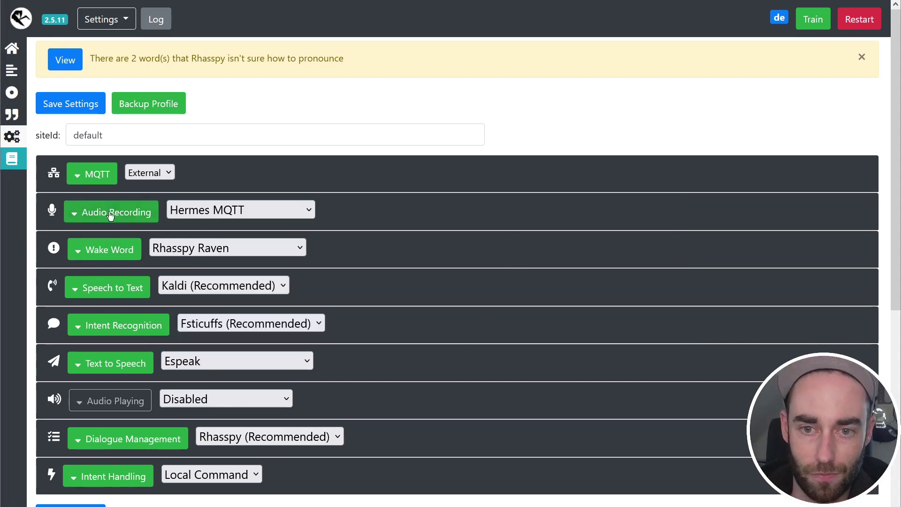
left_click(203, 209)
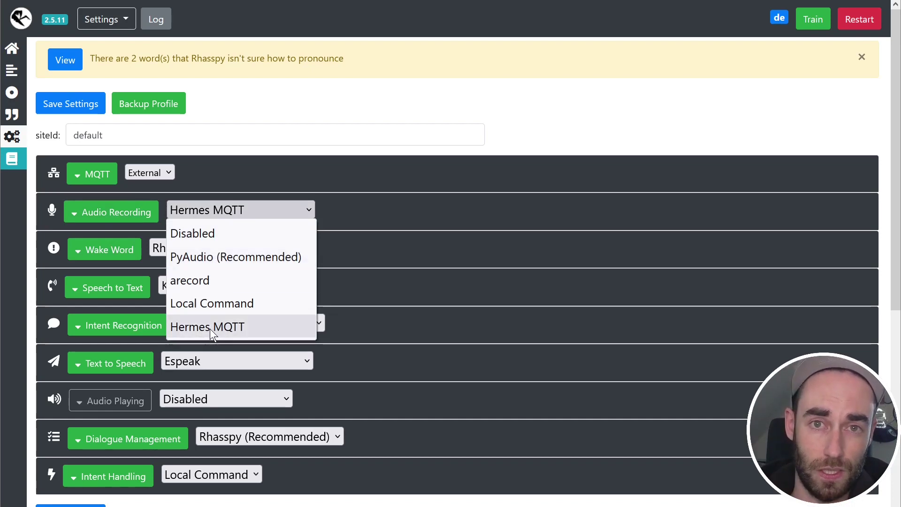
left_click(436, 100)
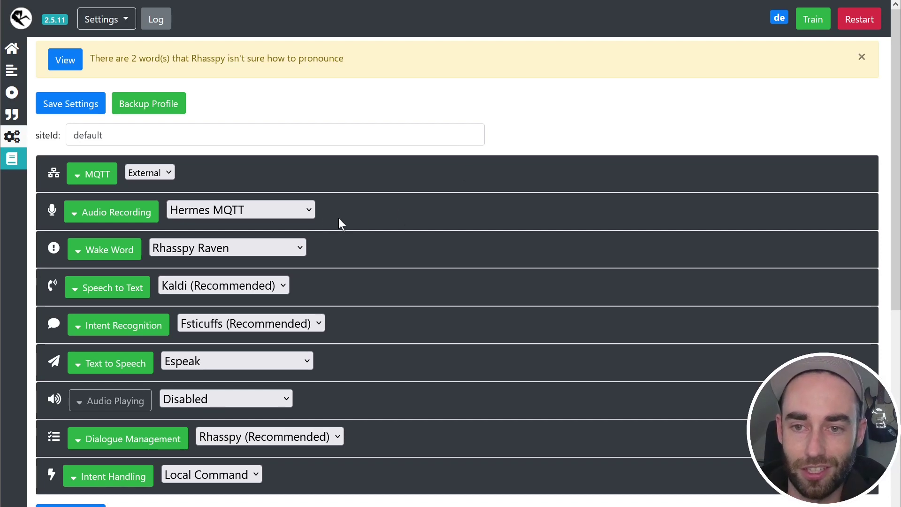
left_click(302, 211)
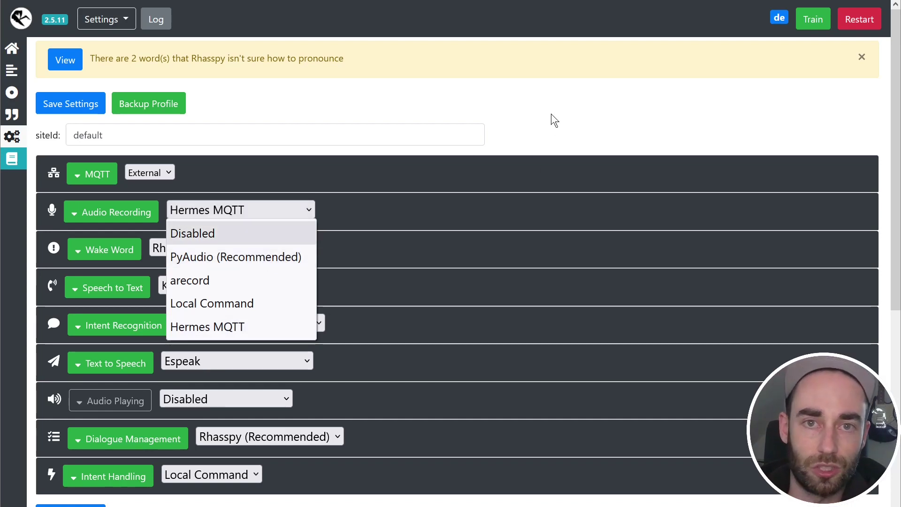
left_click(541, 138)
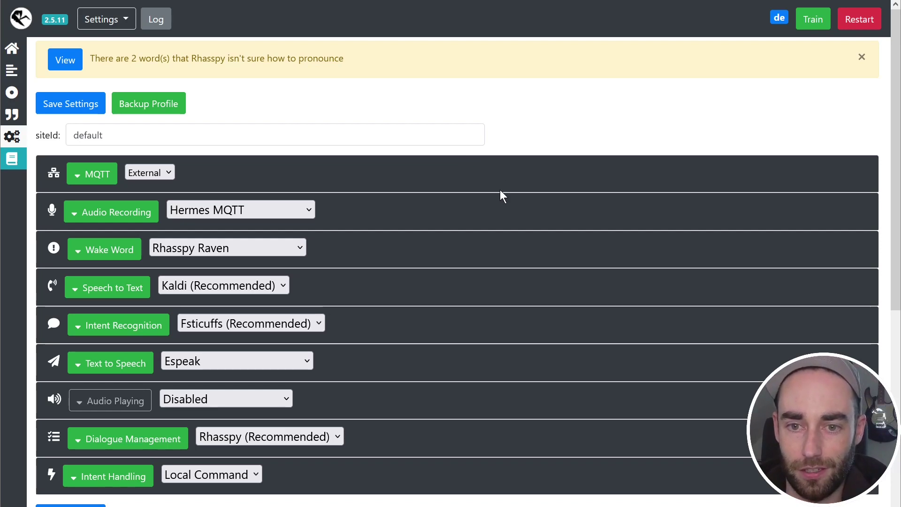
left_click(244, 216)
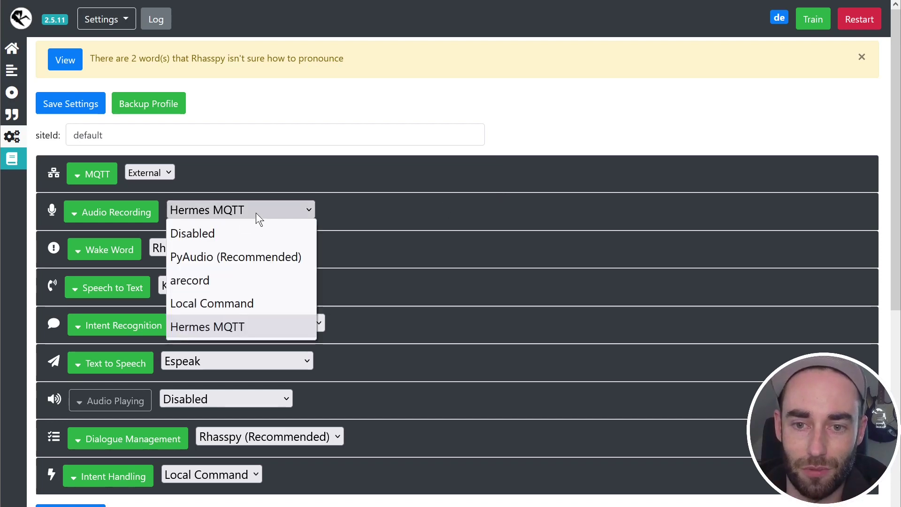
left_click(593, 143)
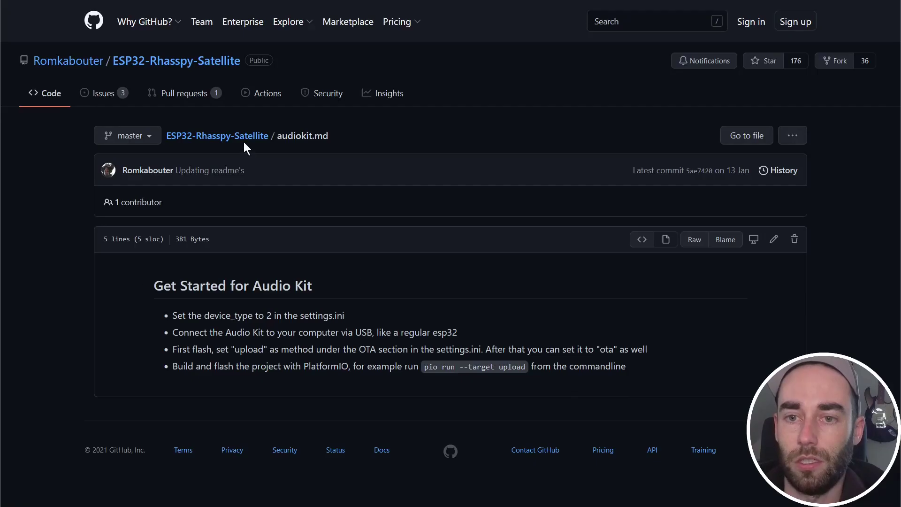
Open the ESP32-Rhasspy-Satellite repository's main page on GitHub and examine its file list and README features
left_click(217, 137)
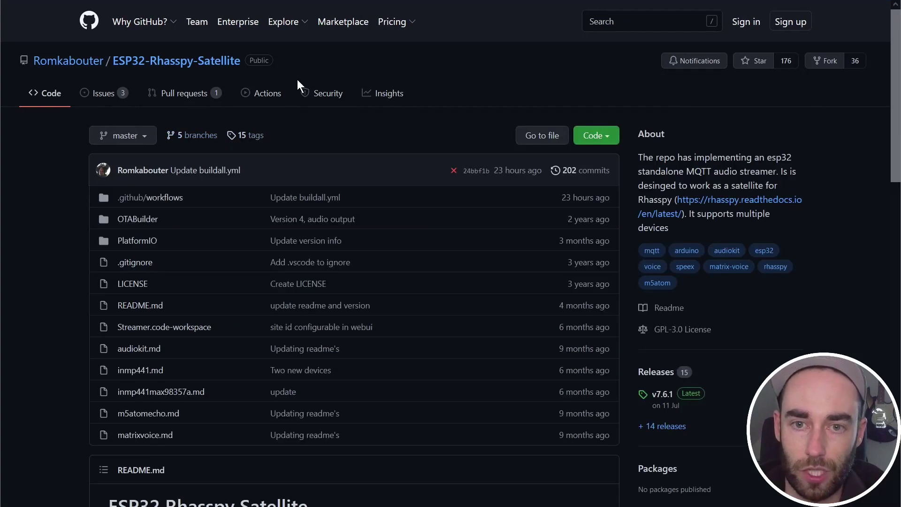
scroll(508, 207, "down", 5)
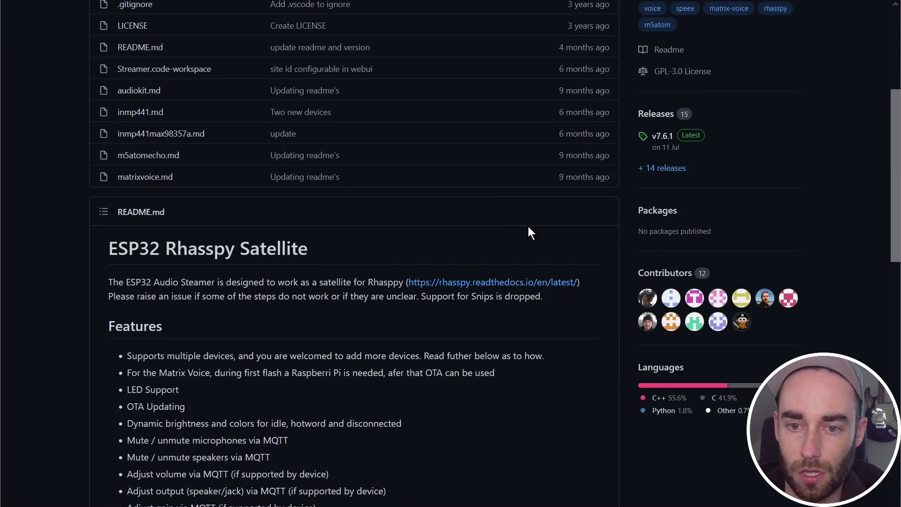
scroll(529, 230, "up", 5)
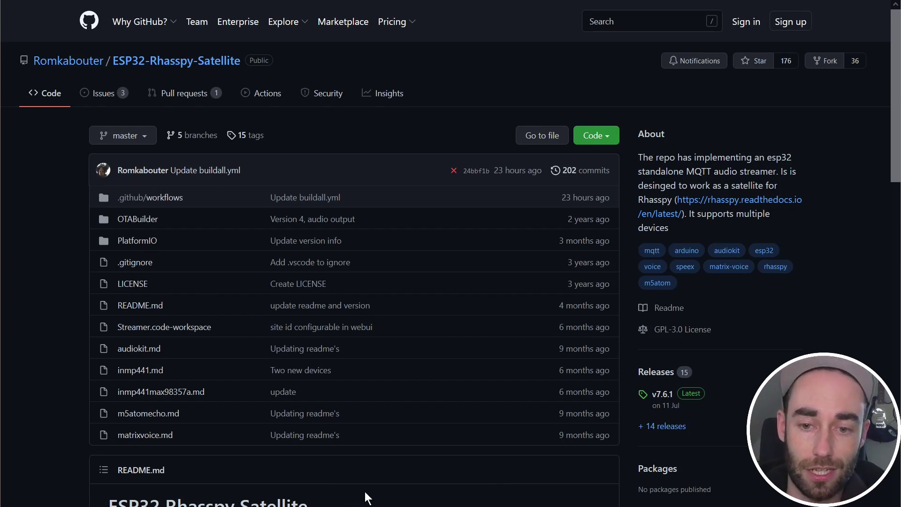
scroll(365, 492, "down", 5)
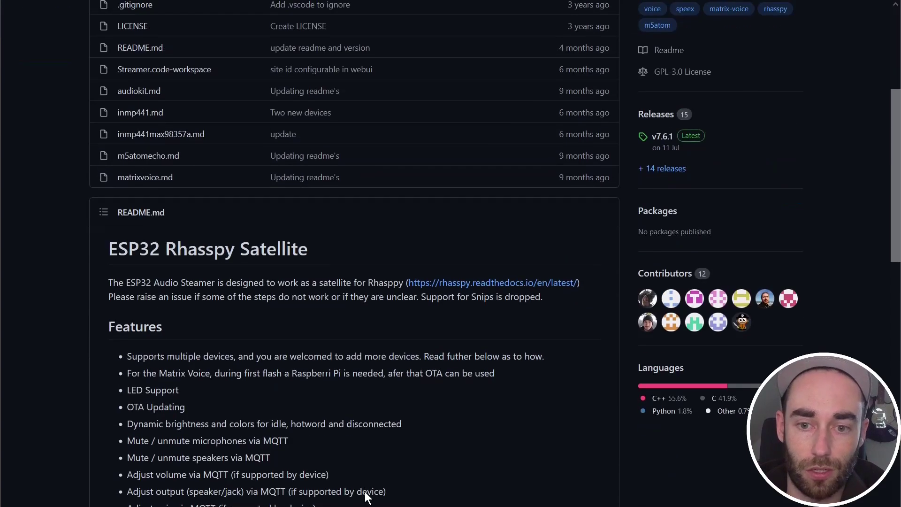
scroll(395, 506, "up", 5)
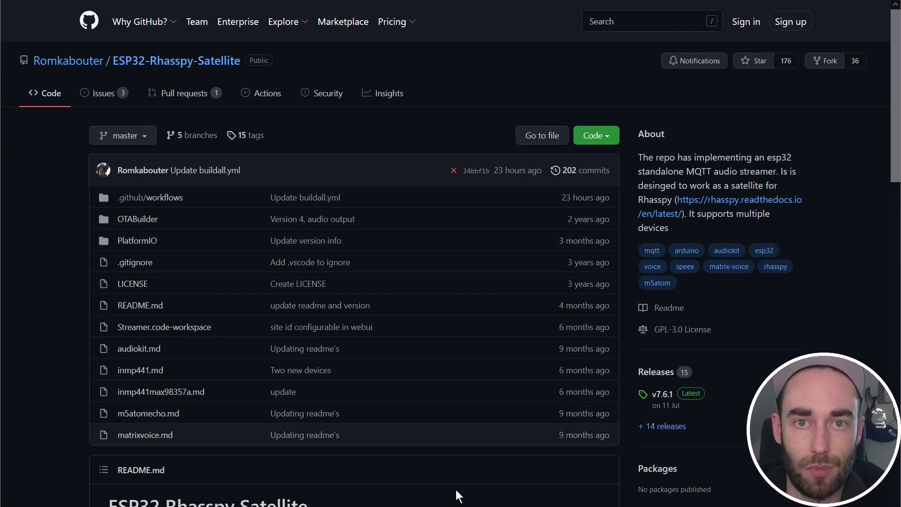
Look over the repository's README once more and open its PlatformIO folder
left_click(135, 244)
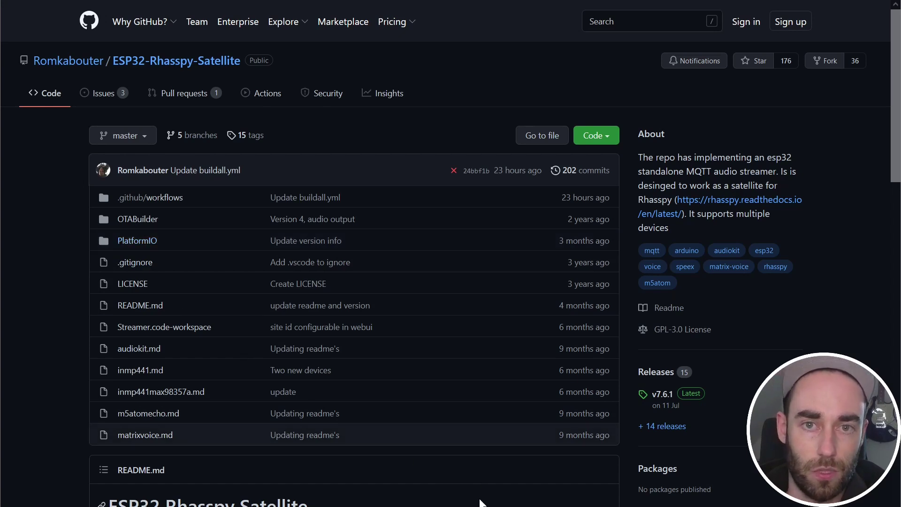
scroll(474, 503, "down", 5)
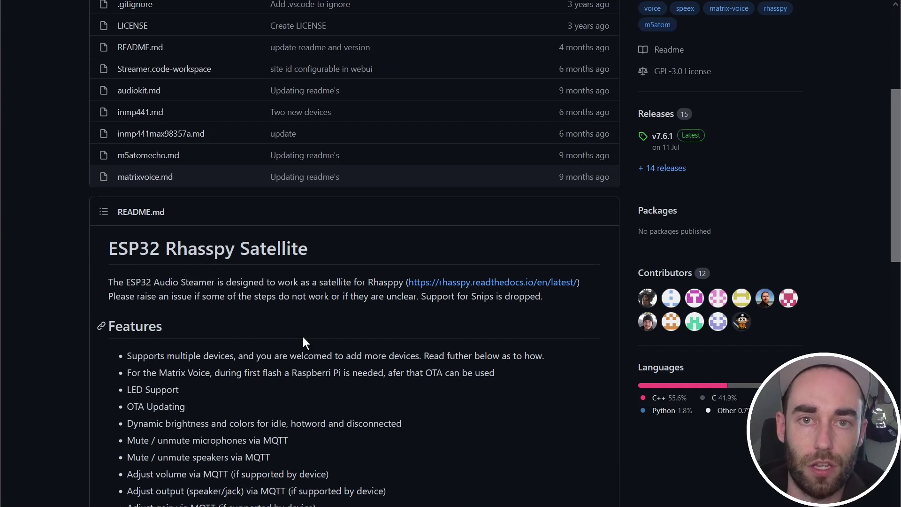
scroll(303, 337, "up", 5)
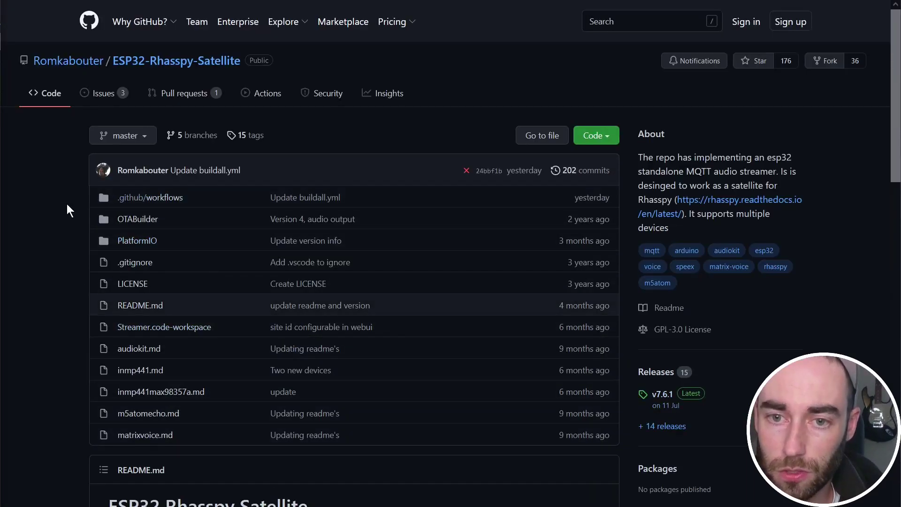
left_click(145, 242)
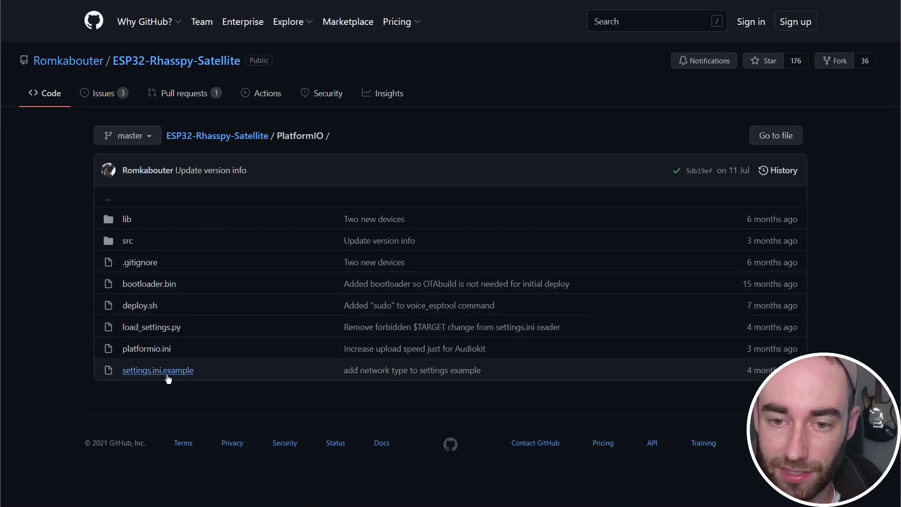
Look at the settings.ini.example file in the PlatformIO folder and return to the repository's main page
left_click(168, 376)
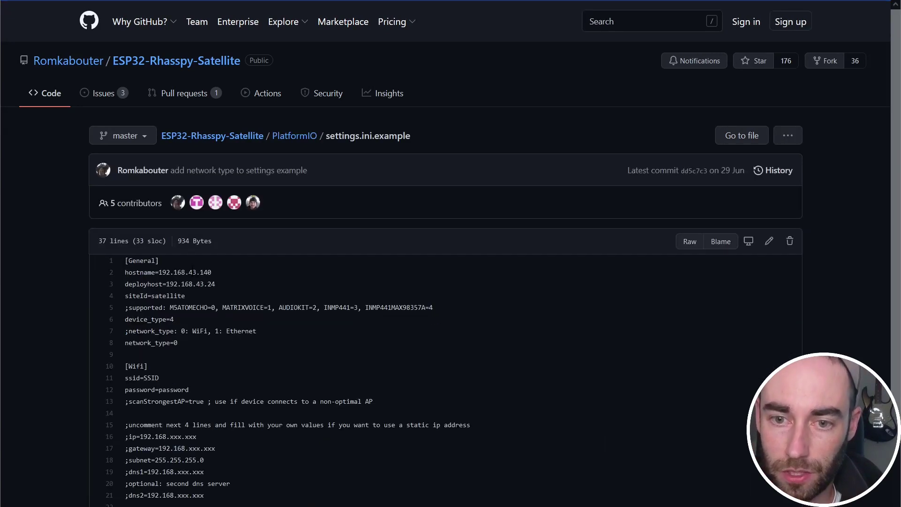
scroll(202, 289, "down", 4)
scroll(446, 281, "up", 4)
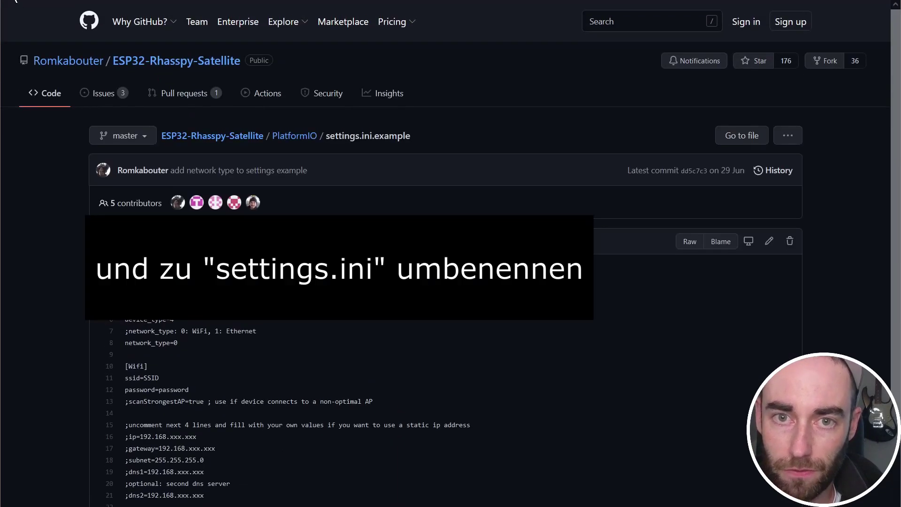
key("alt+Left")
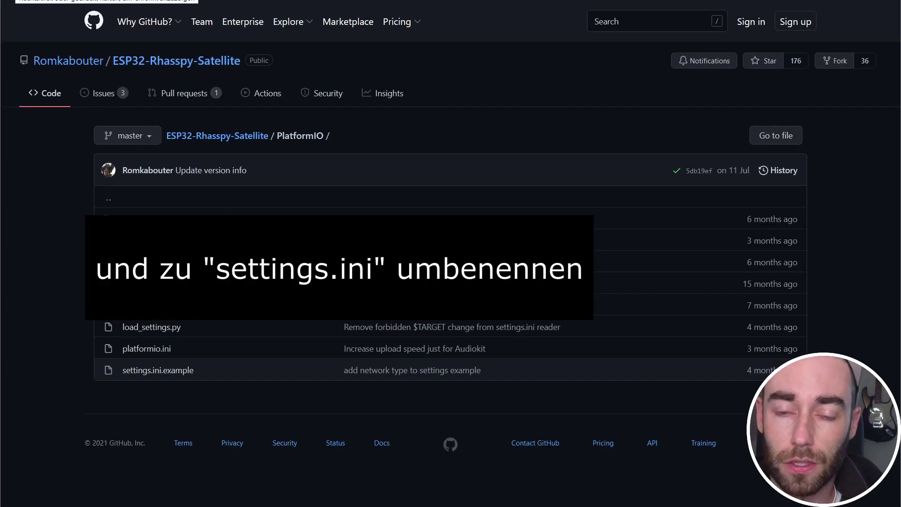
key("alt+Left")
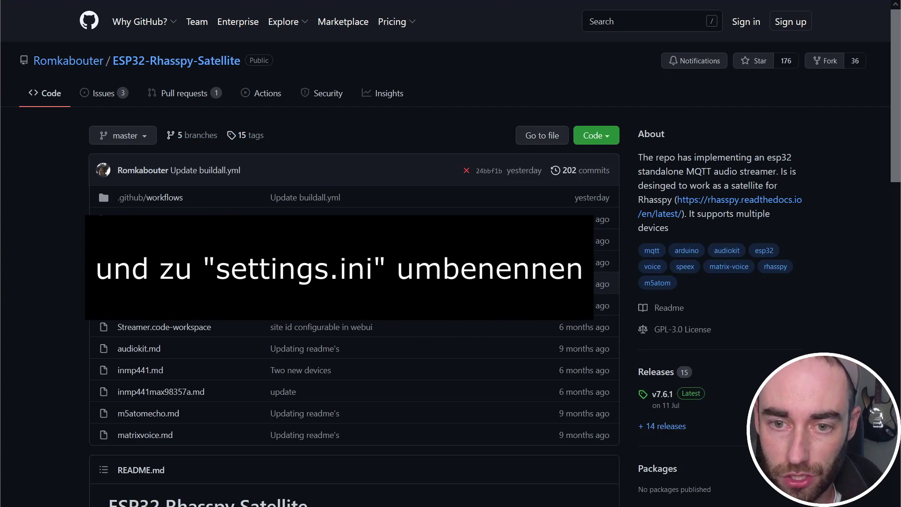
Find the README's Getting started section, read the Audio Kit guide, and go back
scroll(357, 392, "down", 10)
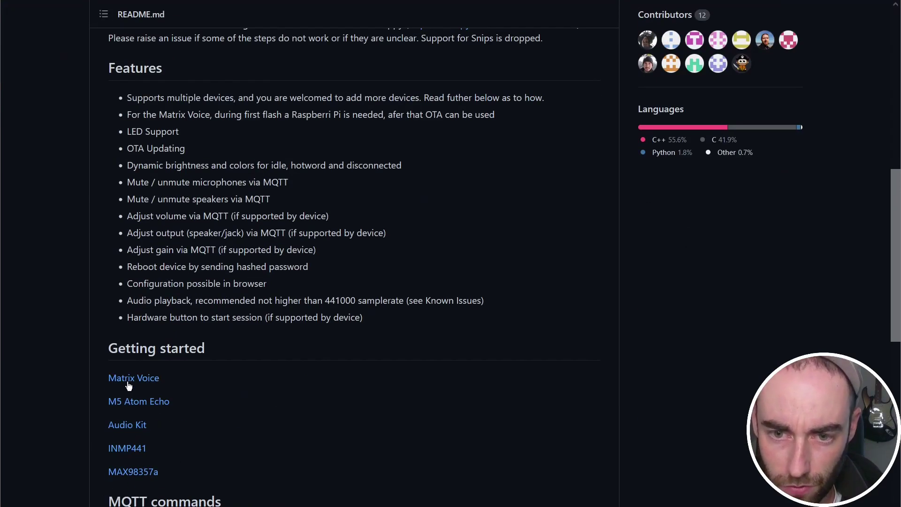
scroll(271, 286, "up", 10)
scroll(277, 239, "down", 15)
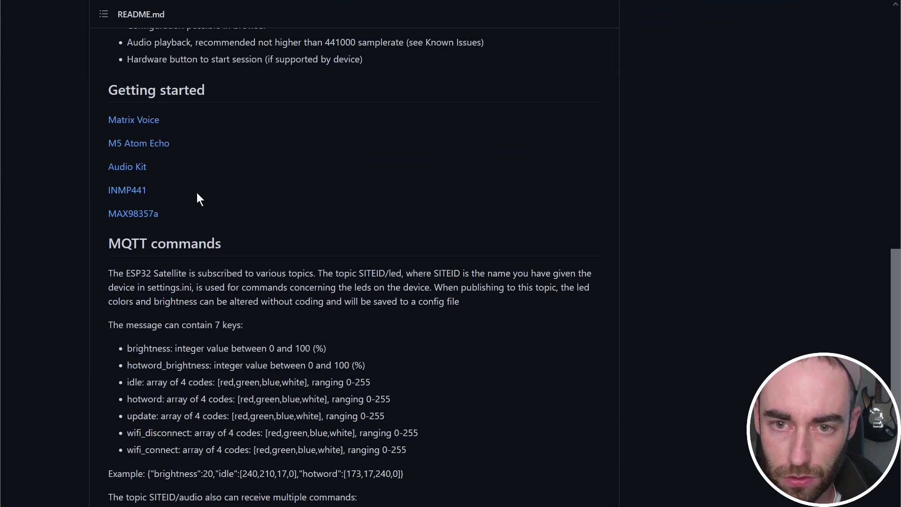
left_click(133, 168)
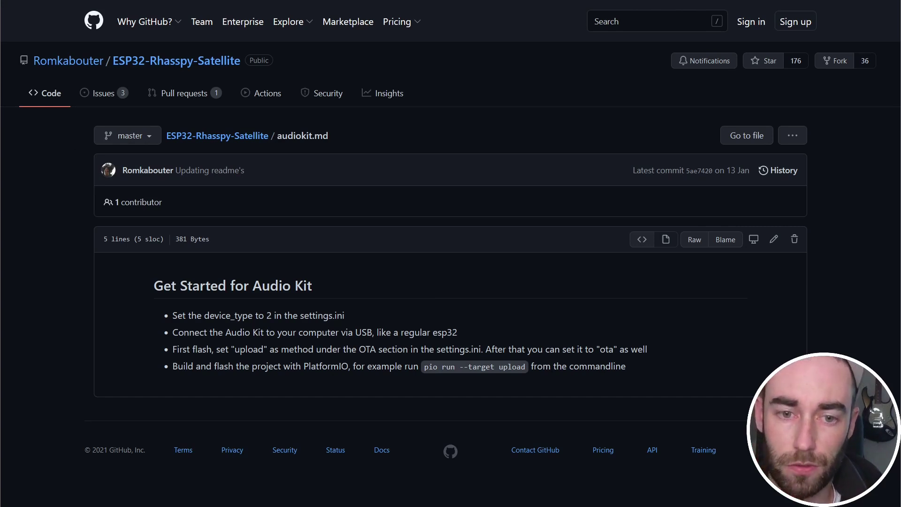
key("alt+Left")
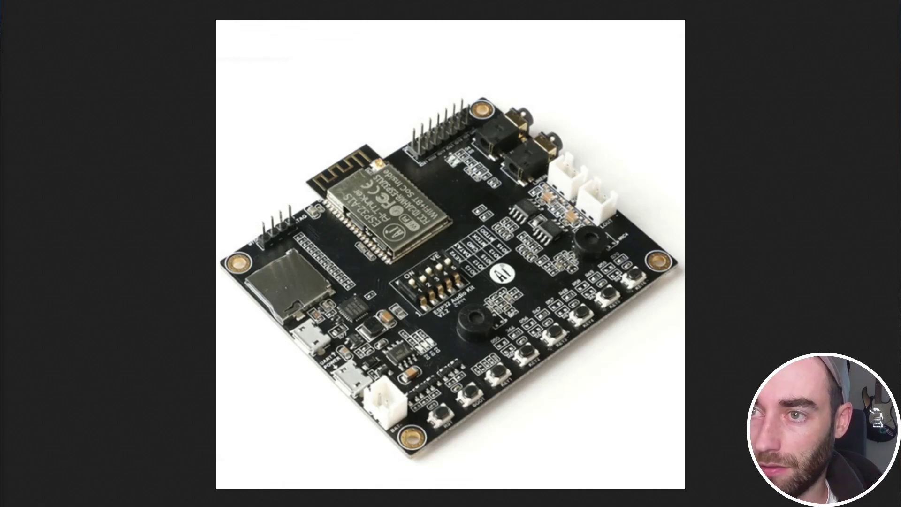
Close the board photo and look over the atomic14 YouTube channel's overview
key("ctrl+w")
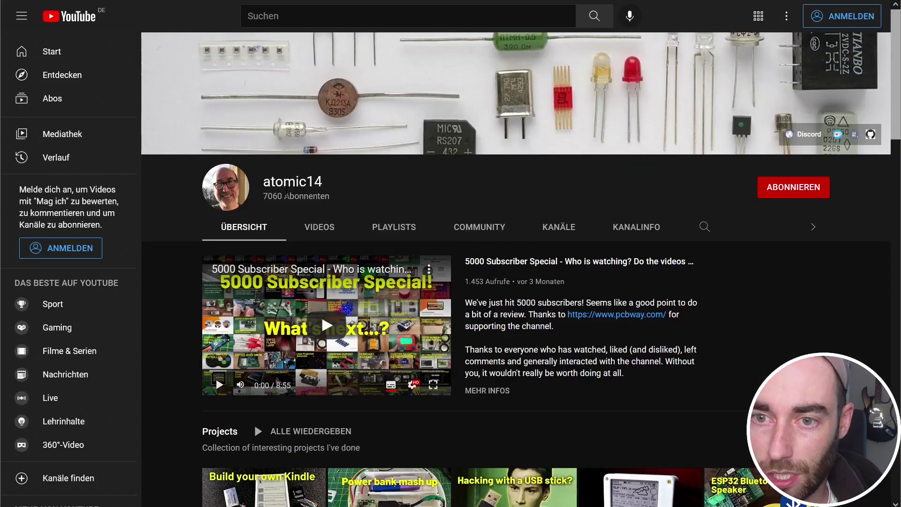
scroll(760, 338, "down", 5)
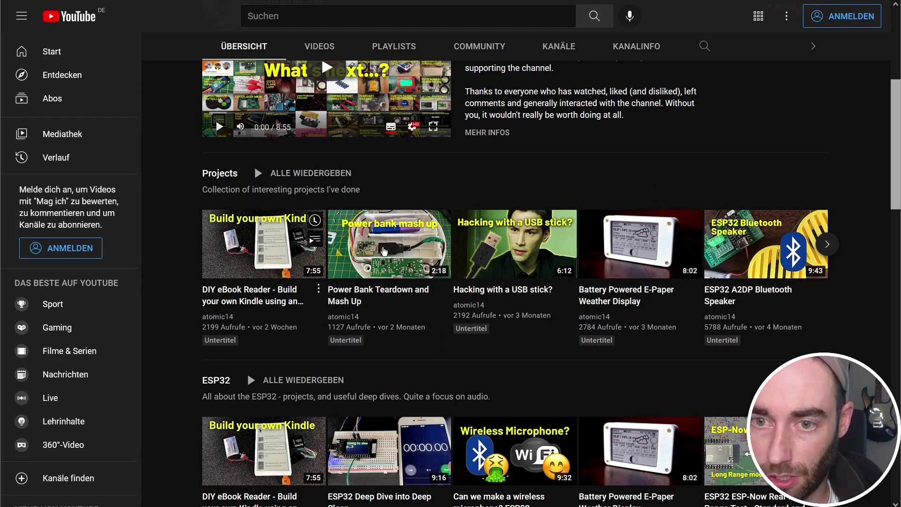
scroll(432, 311, "up", 6)
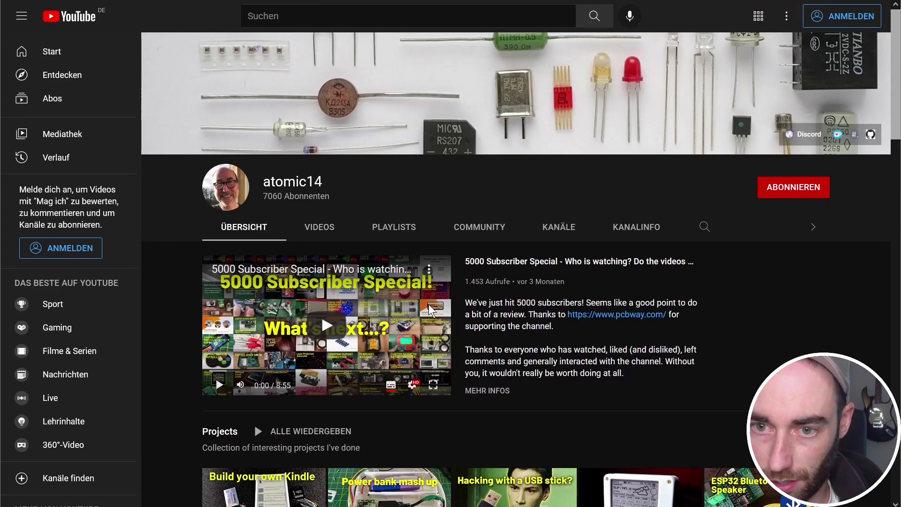
Find and open the ESP32 "Build your own Alexa" video among the channel's uploads and highlight "TensorFlow Lite" in its title
left_click(319, 227)
scroll(726, 325, "down", 1)
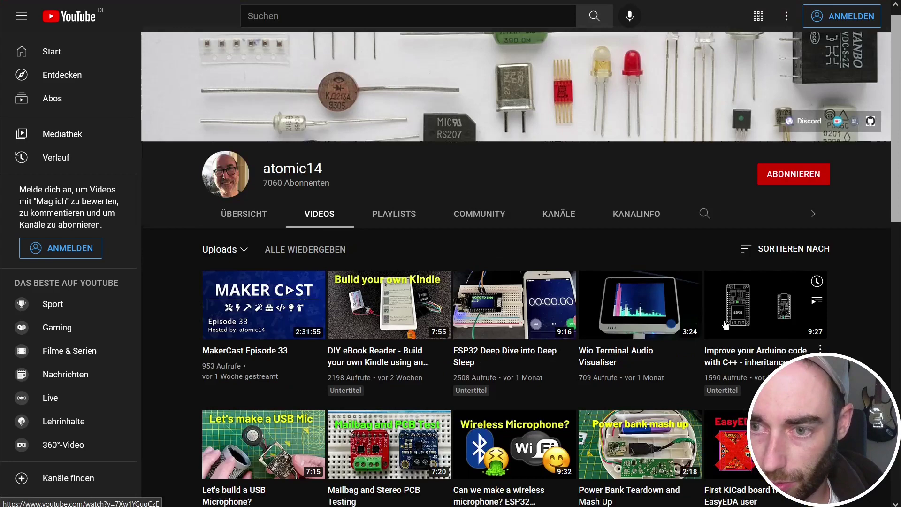
scroll(726, 326, "down", 5)
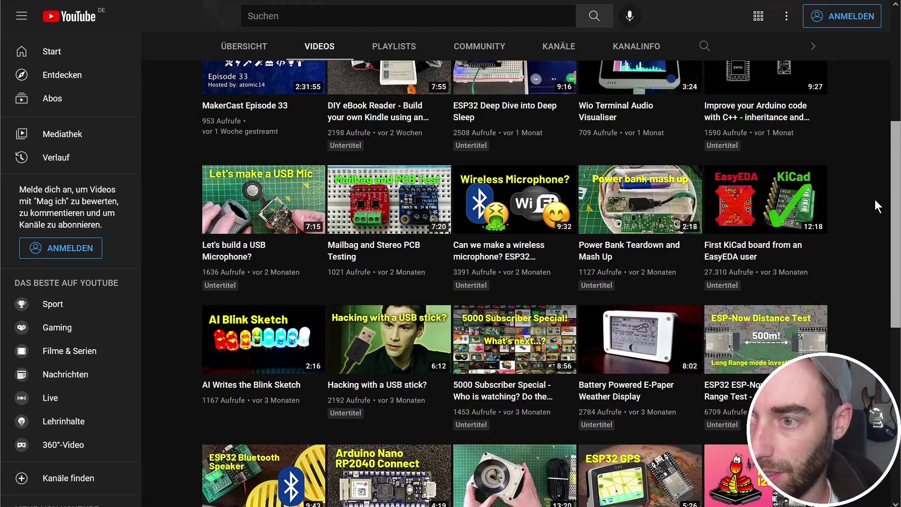
scroll(878, 226, "down", 10)
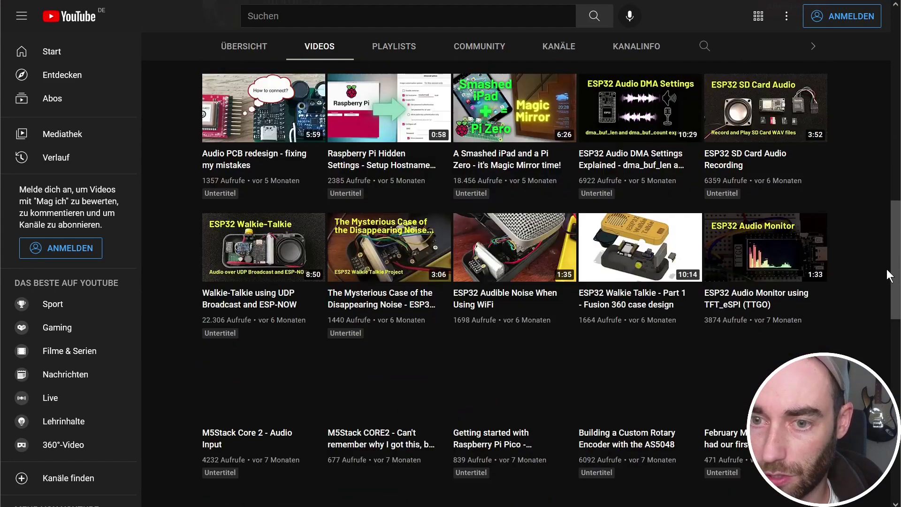
scroll(888, 272, "down", 4)
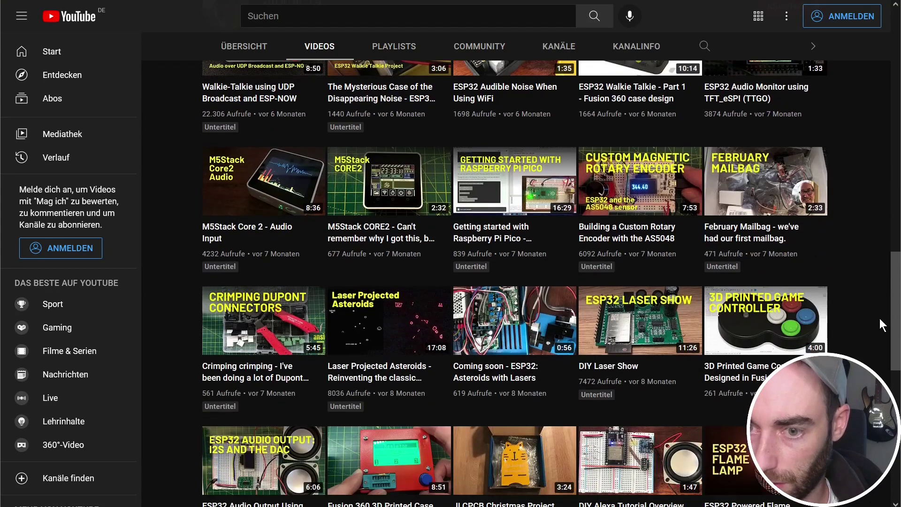
scroll(880, 318, "down", 5)
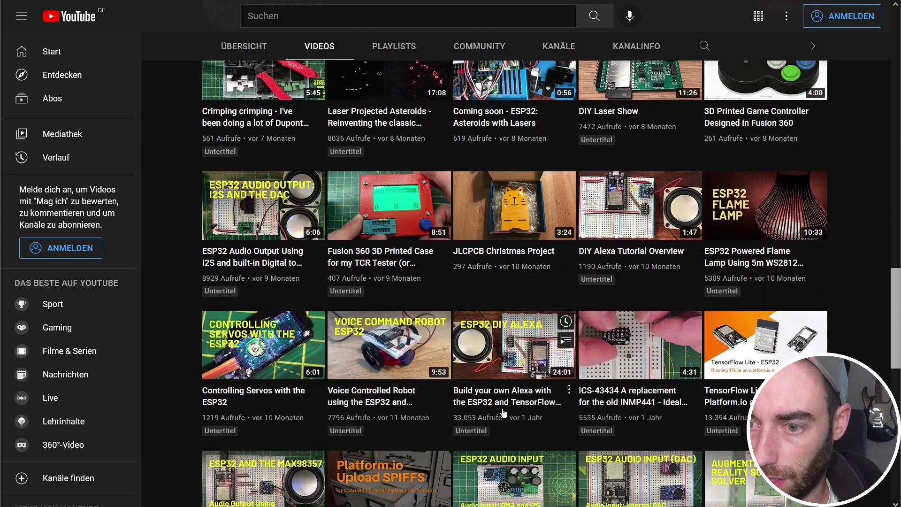
left_click(504, 406)
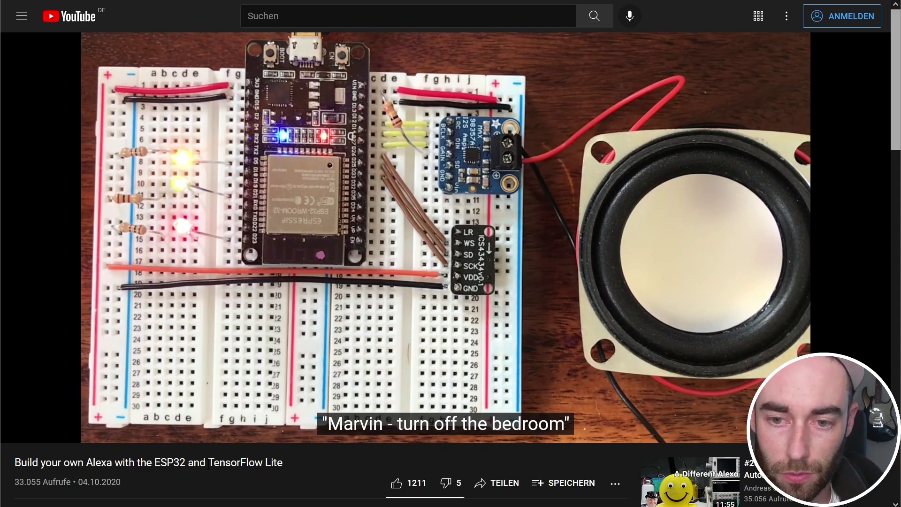
left_click_drag(208, 463, 283, 464)
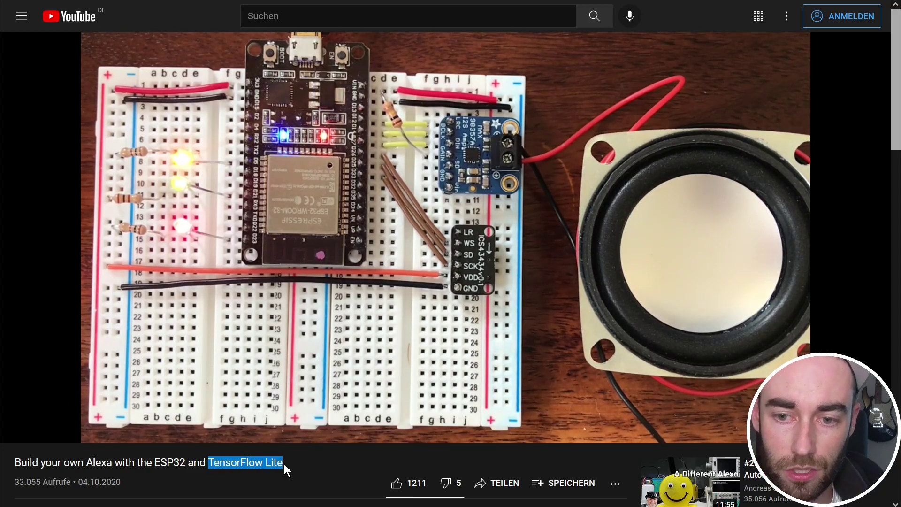
left_click(262, 484)
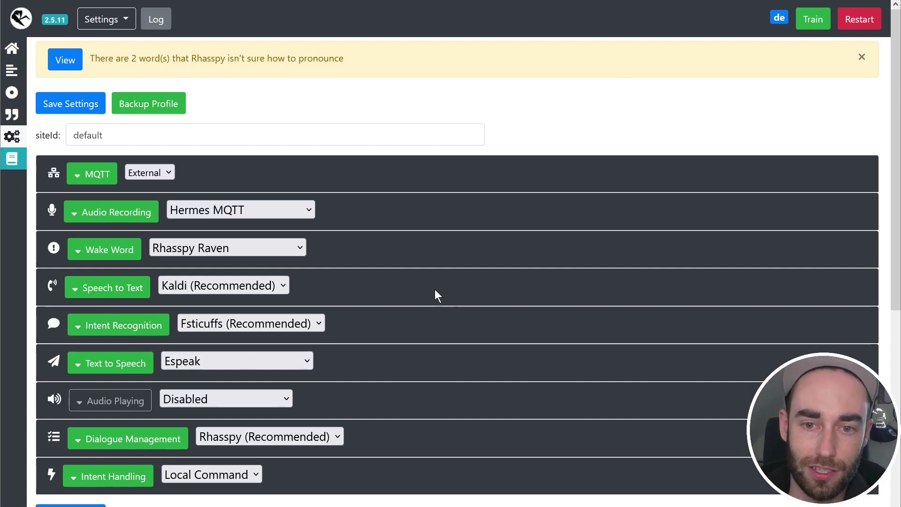
Switch to Rhasspy's sentences.ini, dismiss the login-saving prompt, and highlight the GetTime sentence "wie spät ist es"
left_click(12, 70)
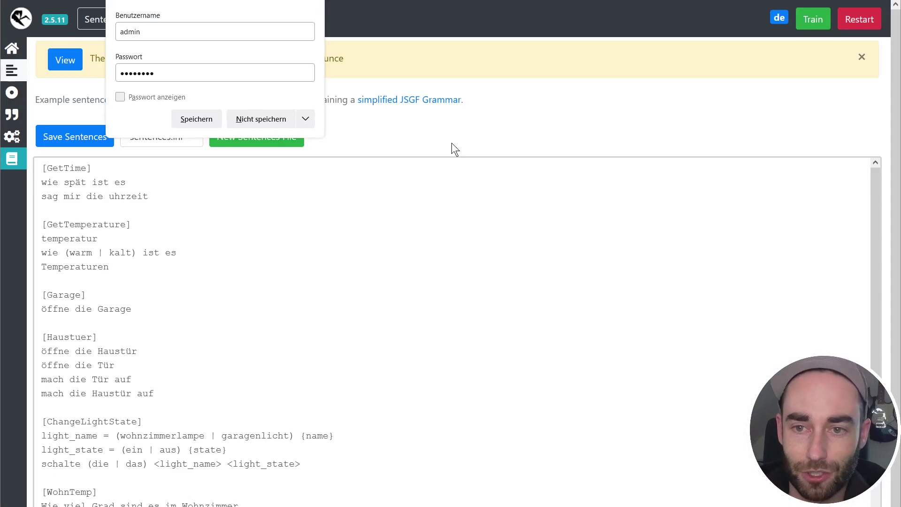
left_click(467, 133)
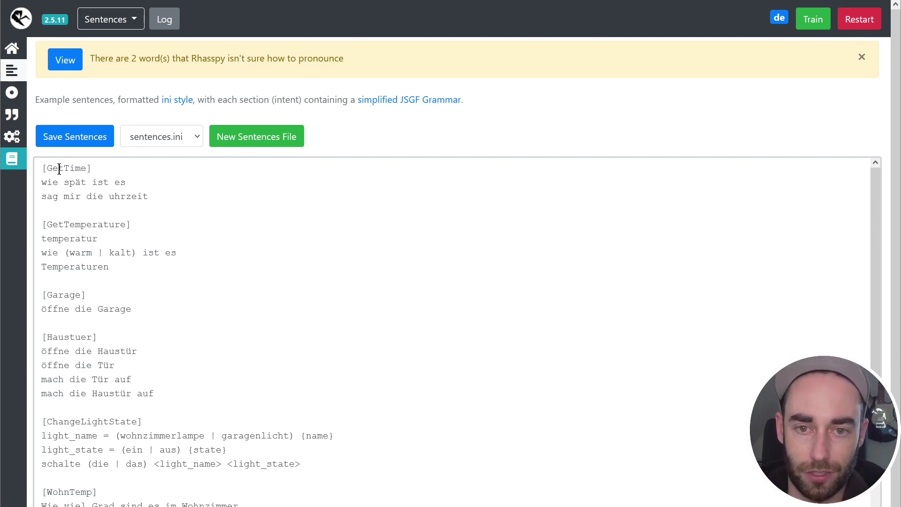
left_click_drag(42, 165, 35, 189)
left_click(121, 171)
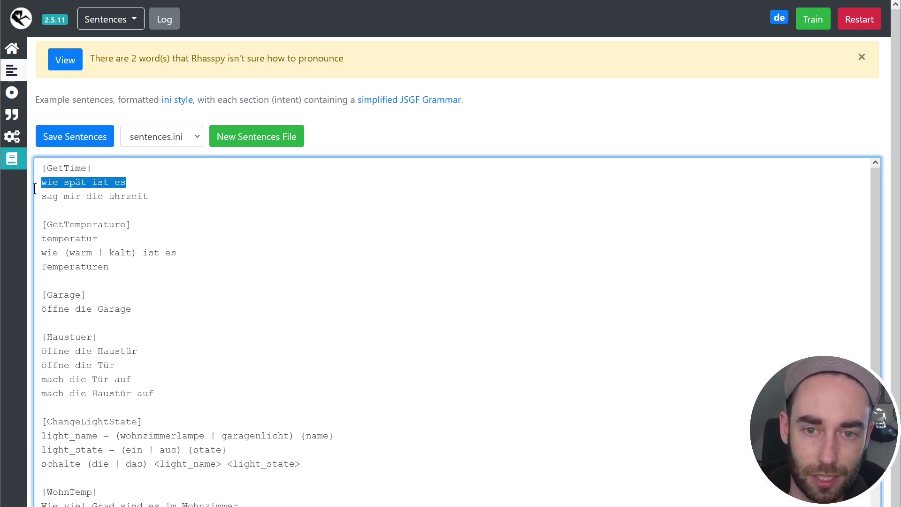
left_click(163, 199)
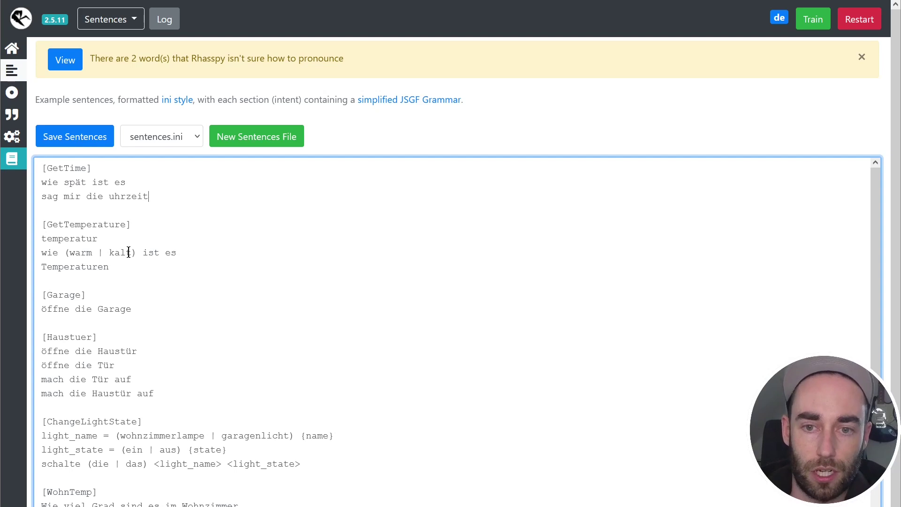
Highlight the alternatives "(warm | kalt)" in the GetTemperature intent's sentence to examine the grammar
left_click_drag(136, 253, 69, 254)
key("ctrl+Tab")
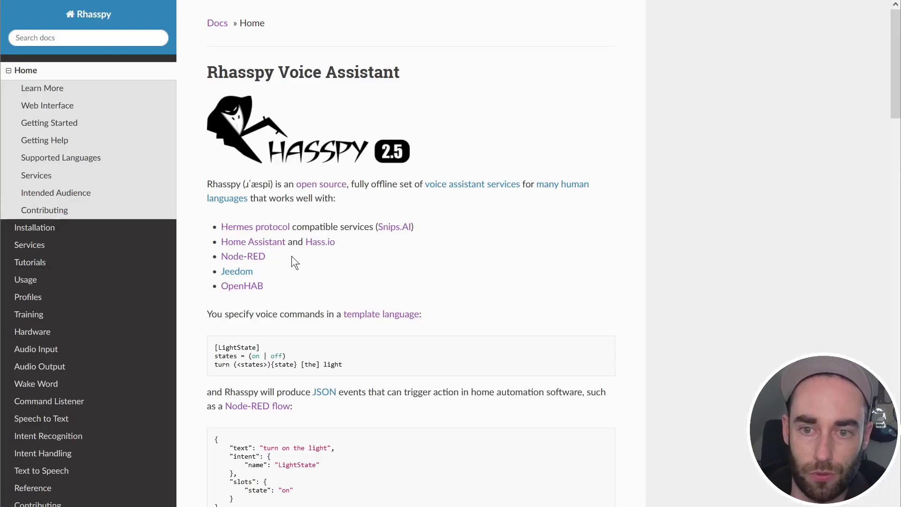
key("ctrl+Tab")
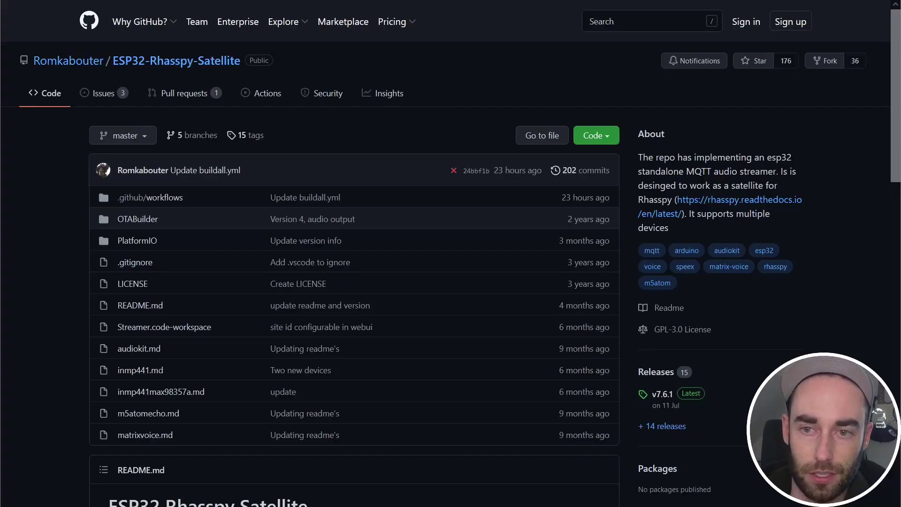
key("ctrl+Tab")
left_click(150, 267)
left_click_drag(137, 254, 65, 254)
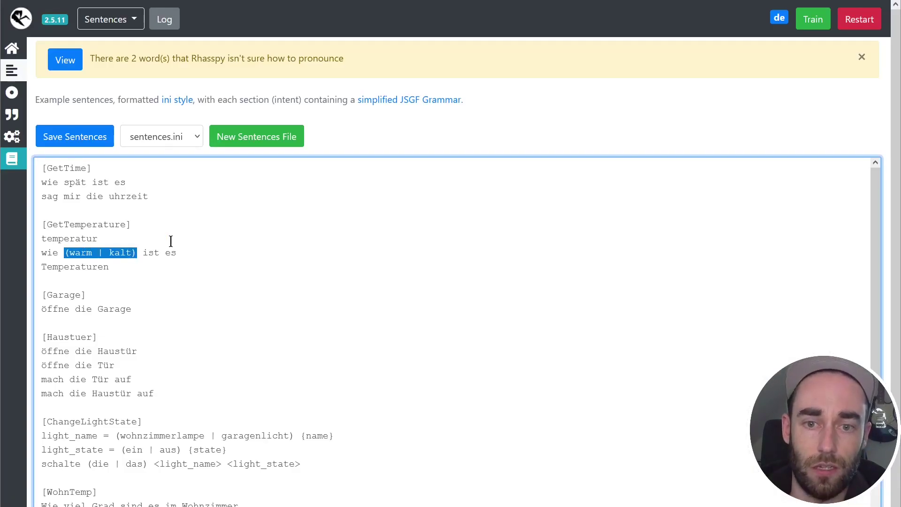
left_click(148, 255)
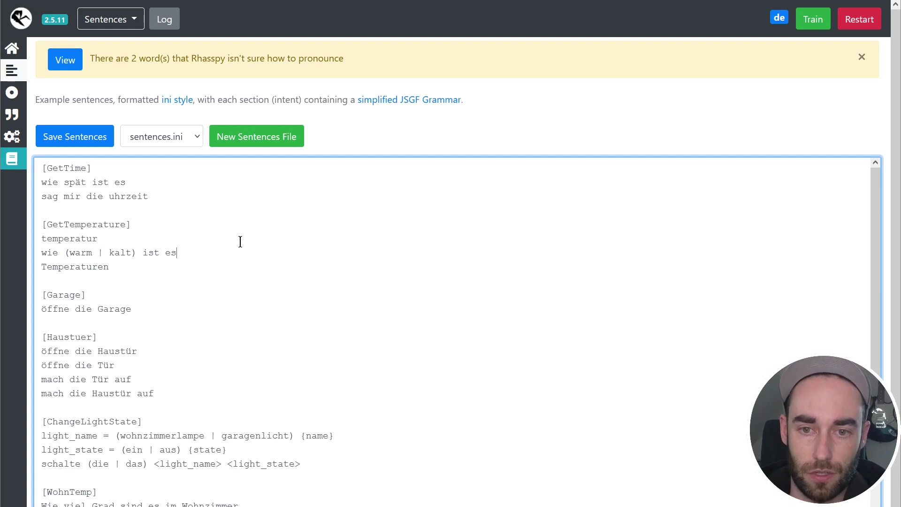
Examine the remaining intents in sentences.ini and highlight the [SetTemp] heading
scroll(346, 396, "down", 1)
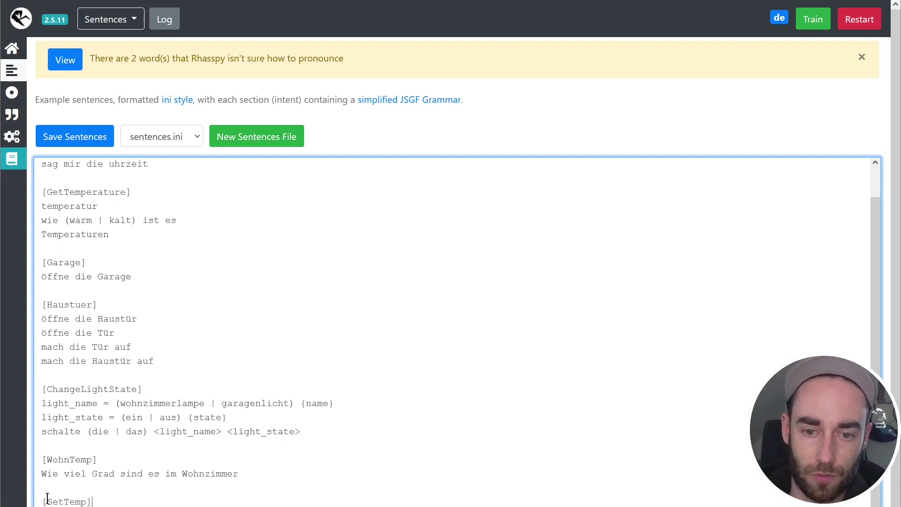
left_click_drag(43, 502, 93, 503)
left_click(100, 502)
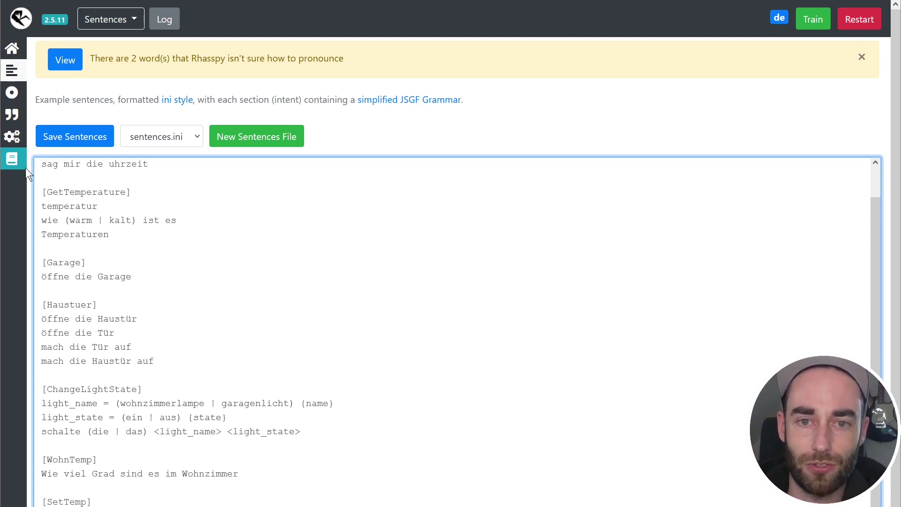
Open Rhasspy's settings and change the Speech to Text system to Mozilla DeepSpeech
left_click(12, 136)
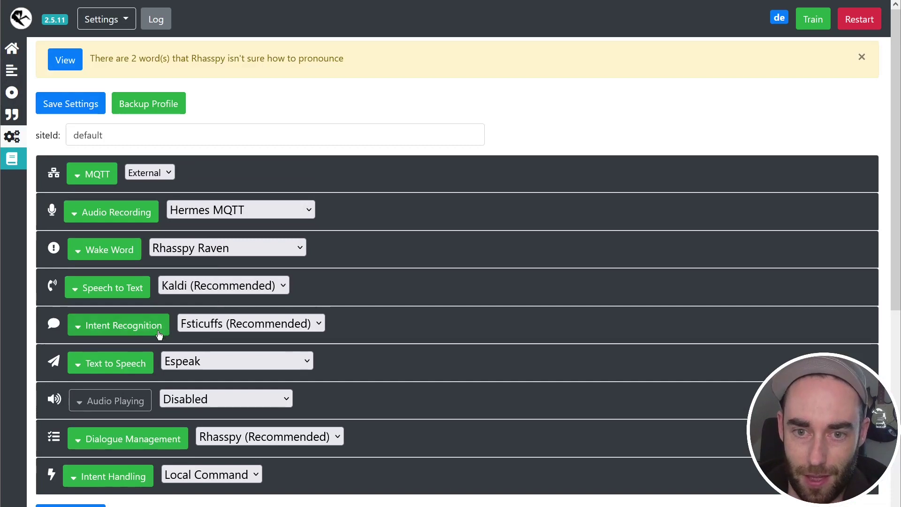
left_click(206, 286)
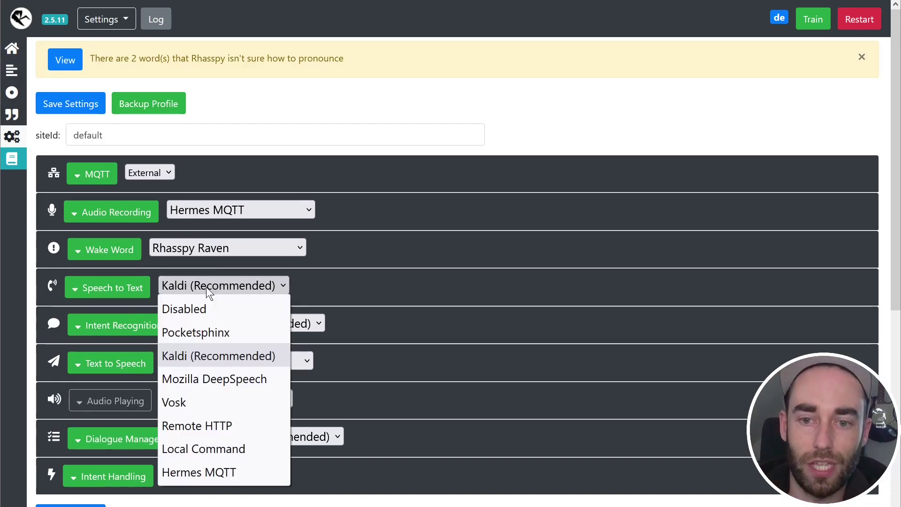
left_click(213, 378)
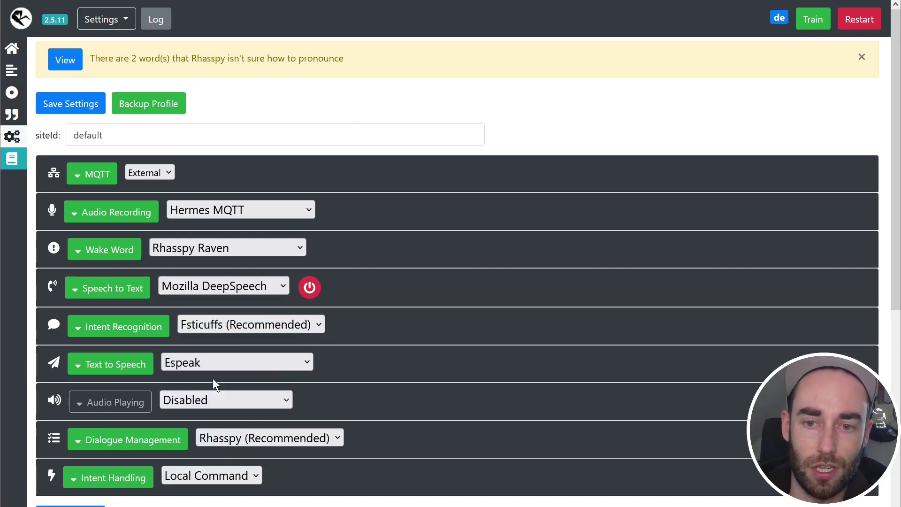
Expand the Speech to Text section and examine its Mozilla DeepSpeech models and options
left_click(242, 287)
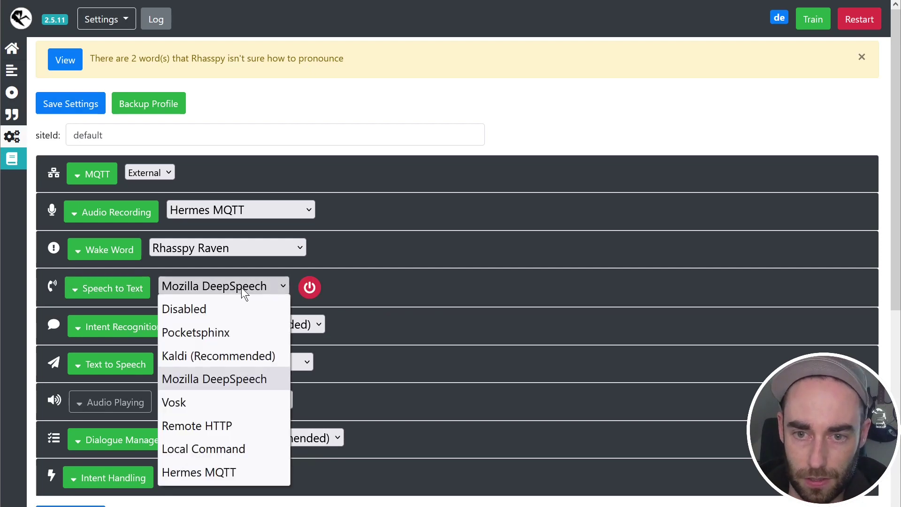
left_click(122, 275)
left_click(115, 288)
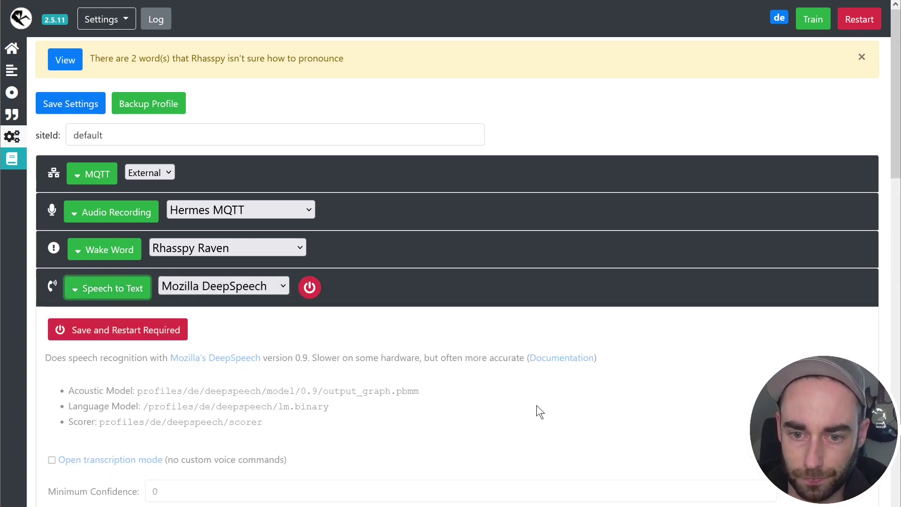
scroll(539, 412, "down", 5)
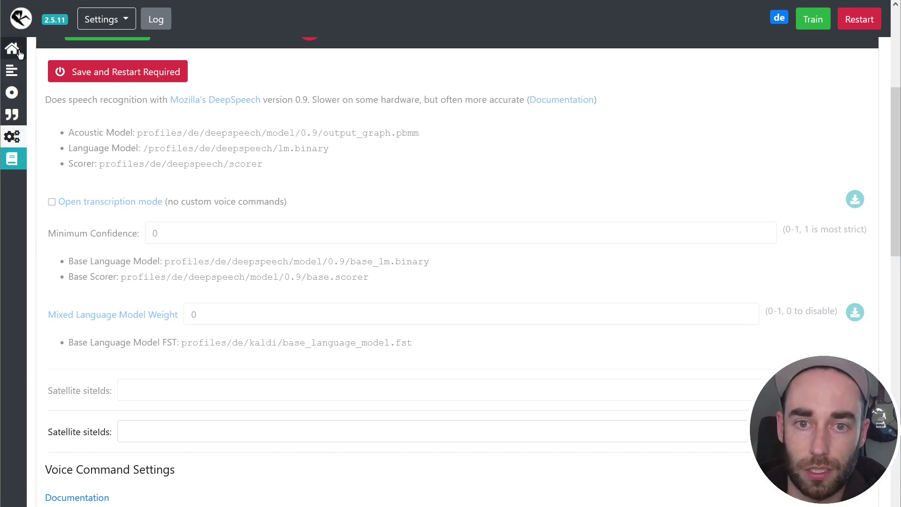
Open the Rhasspy documentation and look over the introduction on its home page
left_click(21, 135)
left_click(504, 159)
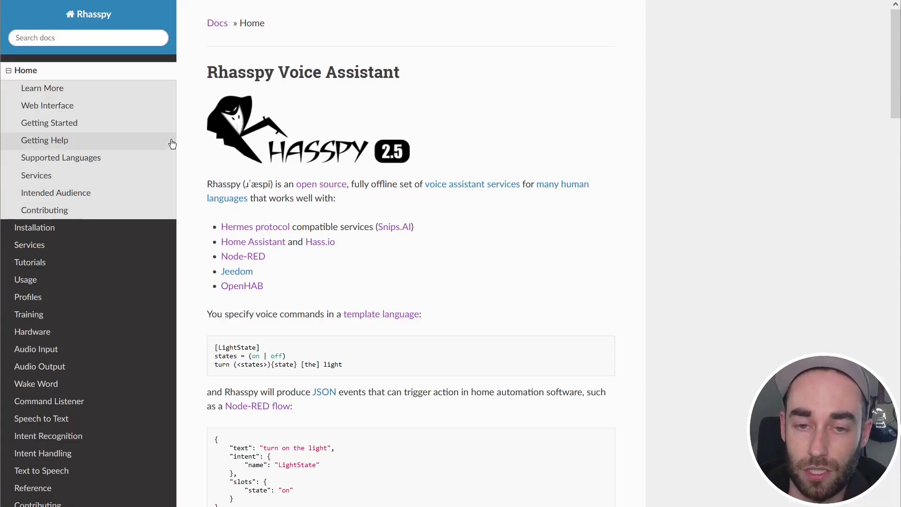
scroll(125, 308, "down", 1)
scroll(125, 282, "up", 1)
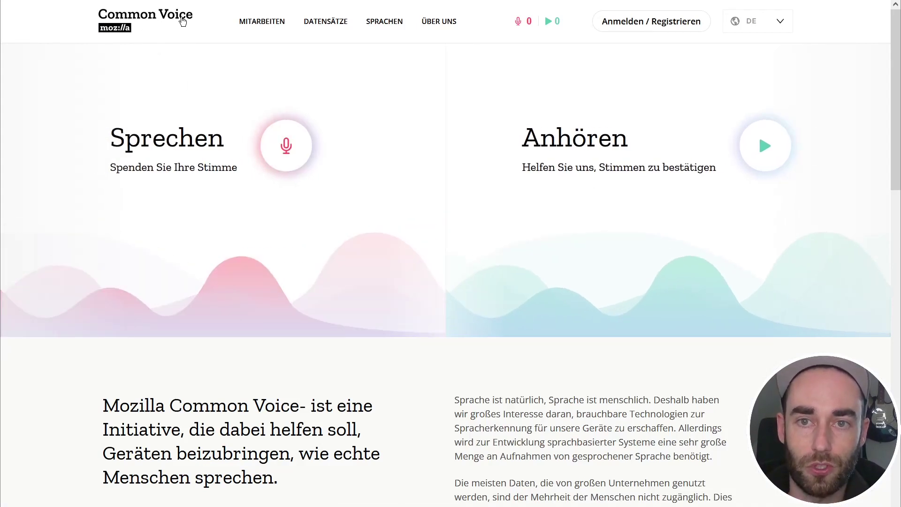
Open the Sprechen page of Mozilla Common Voice to view the sentence offered for voice recording
mouse_move(318, 75)
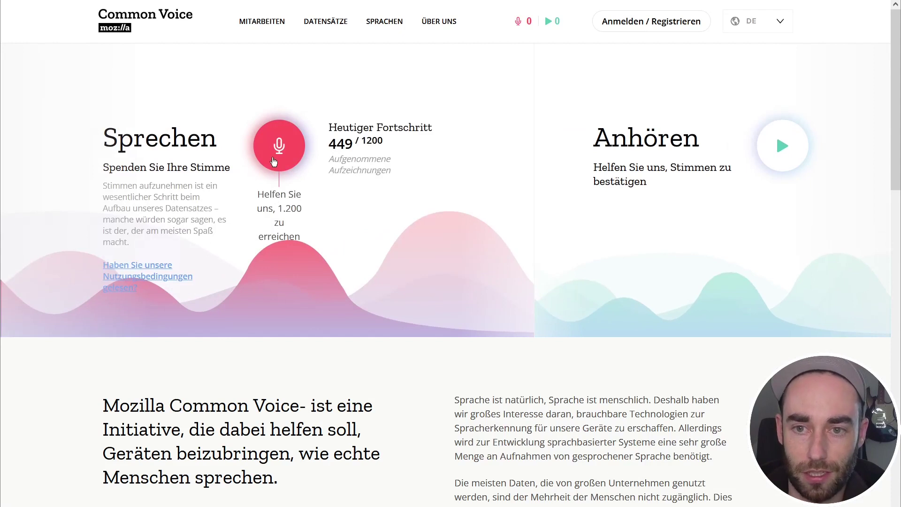
left_click(277, 143)
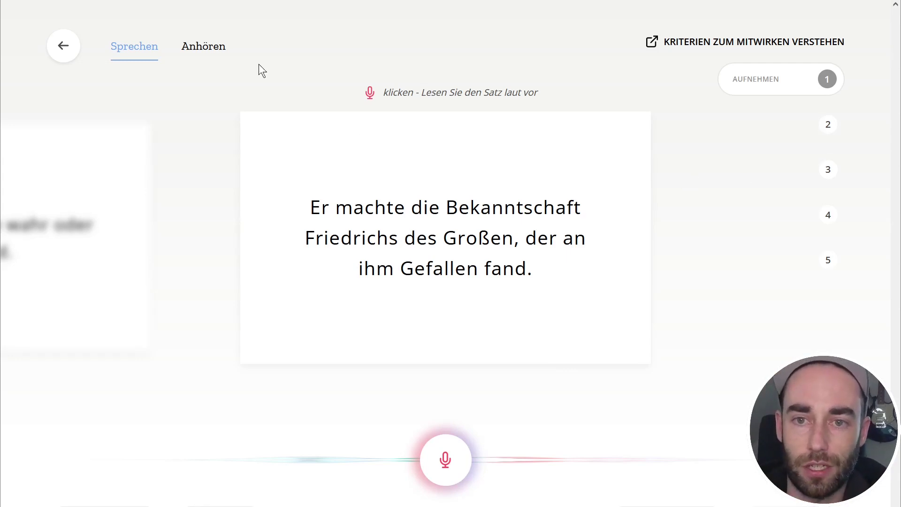
Play the first clip under Anhören, rate its pronunciation as correct with Ja, and return to Sprechen
left_click(215, 52)
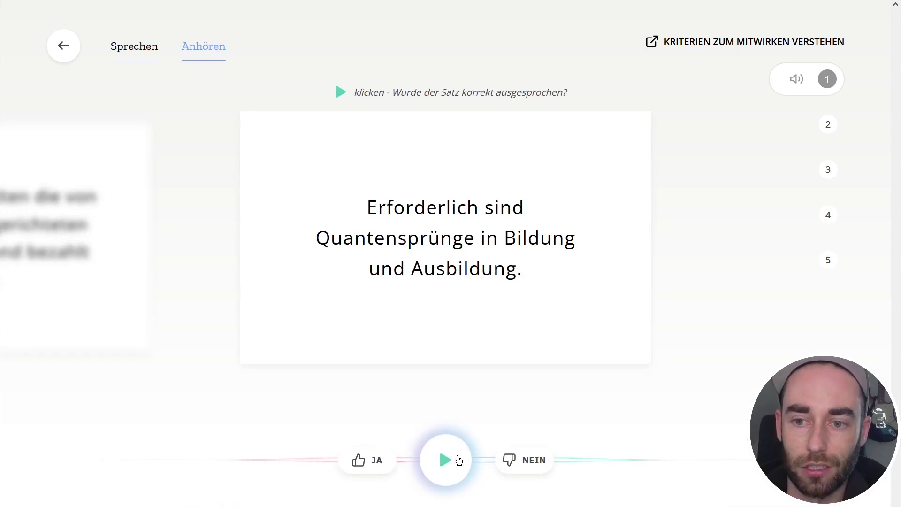
left_click(445, 462)
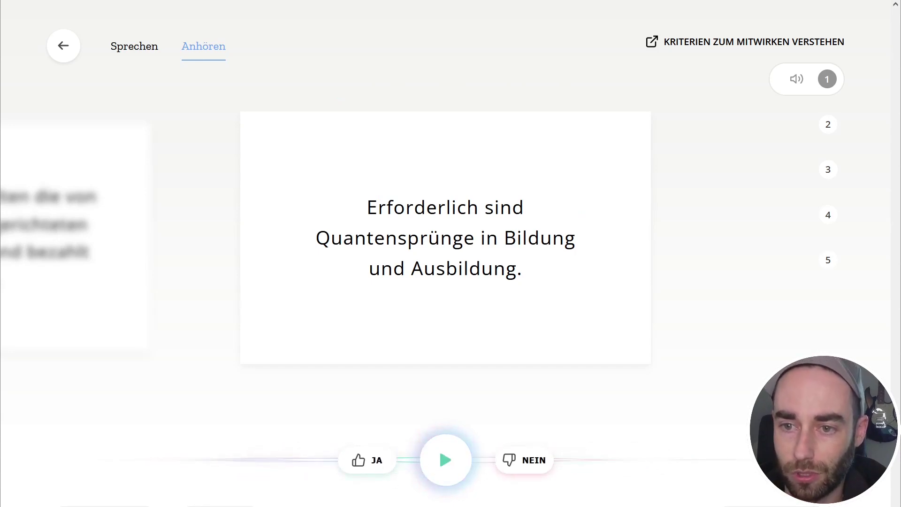
left_click(371, 460)
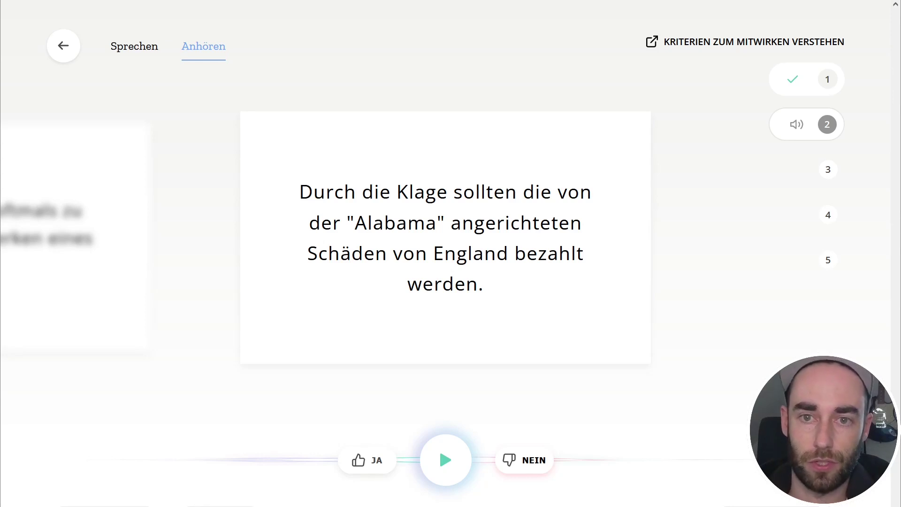
left_click(115, 45)
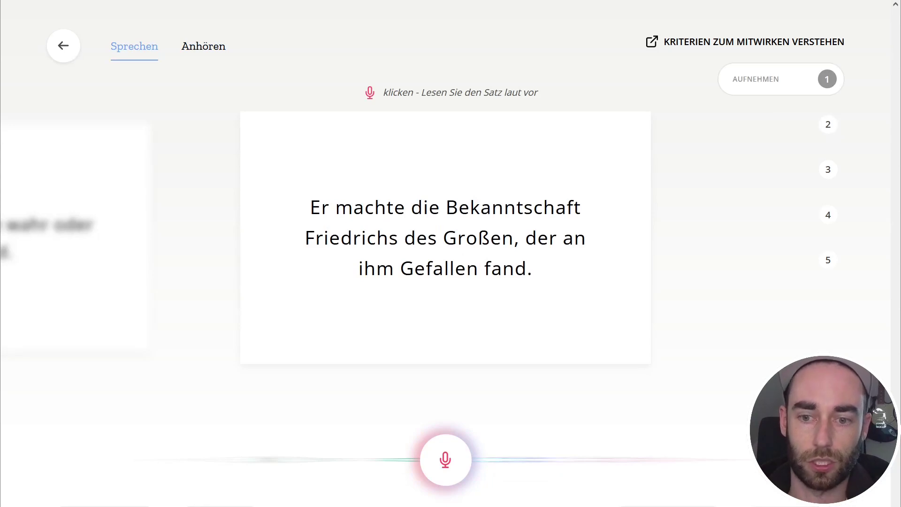